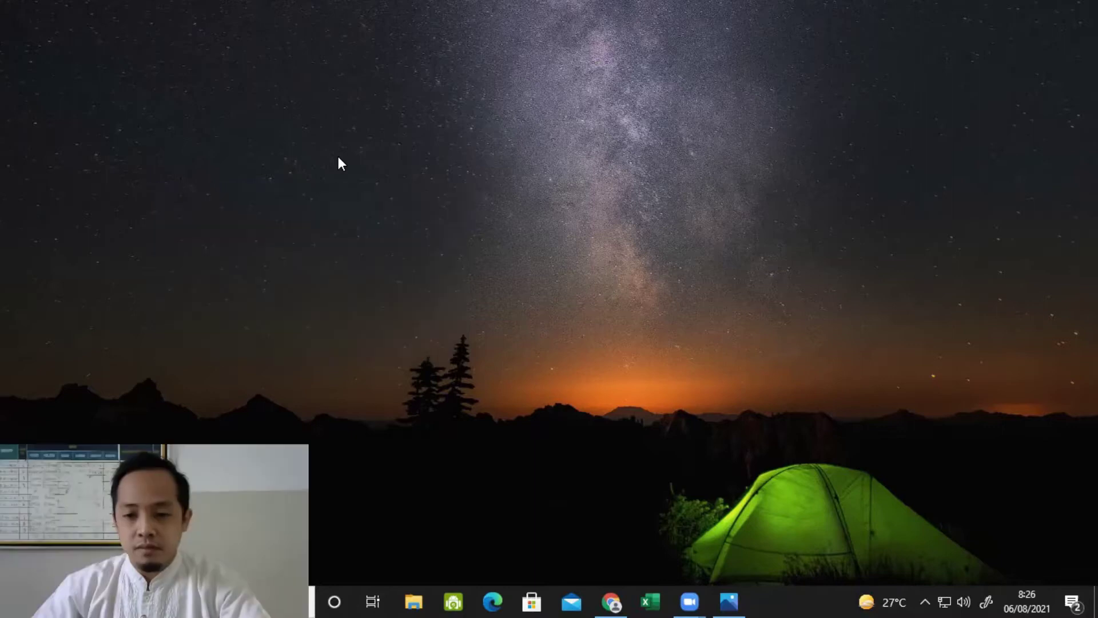
Step: Search for 'google meet' in Chrome and open the 'Meet - Google' result
click(615, 598)
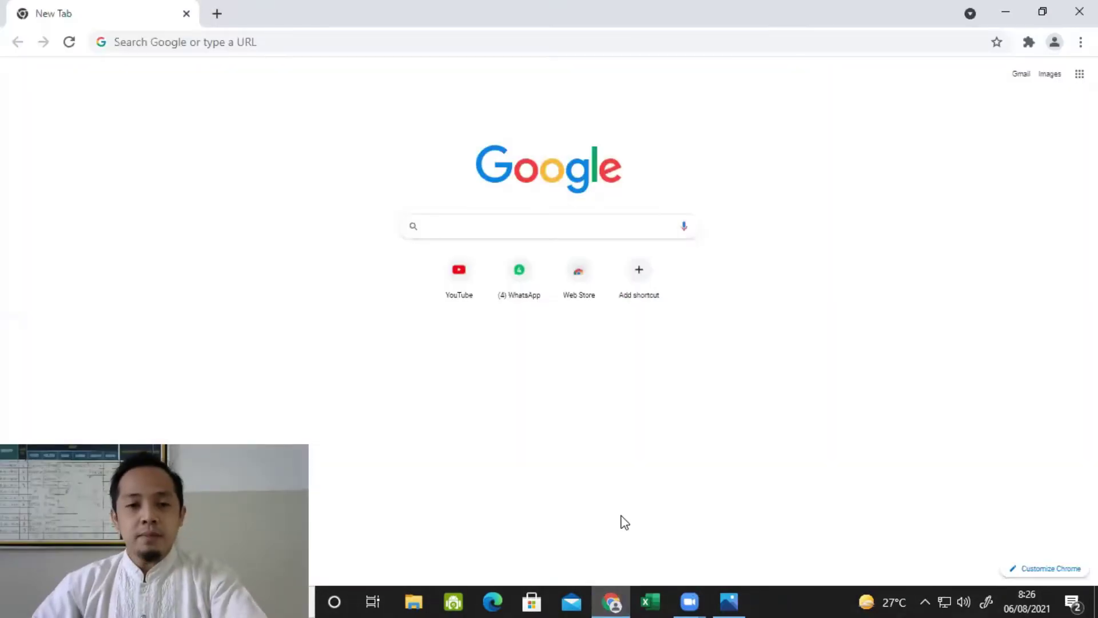
text(google mee)
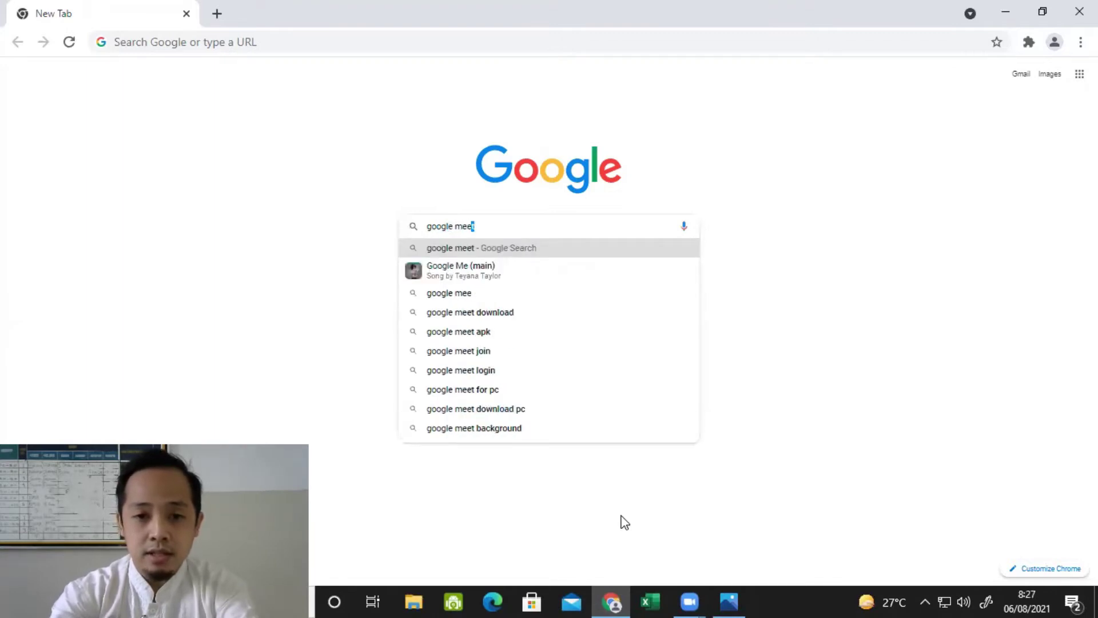
key(Return)
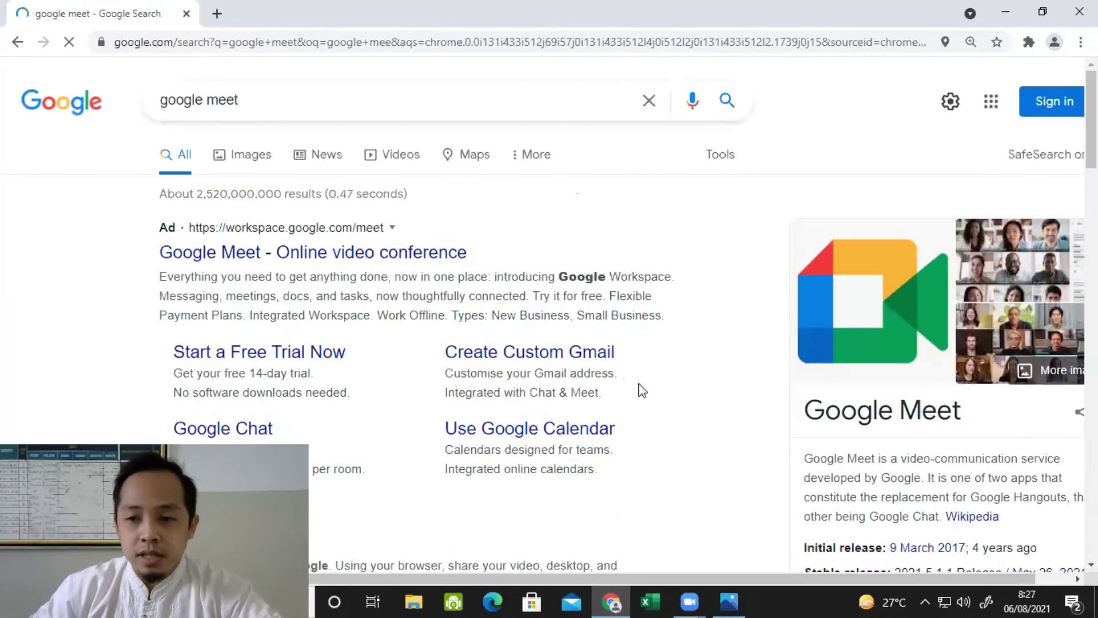
scroll(787, 326, down, 3)
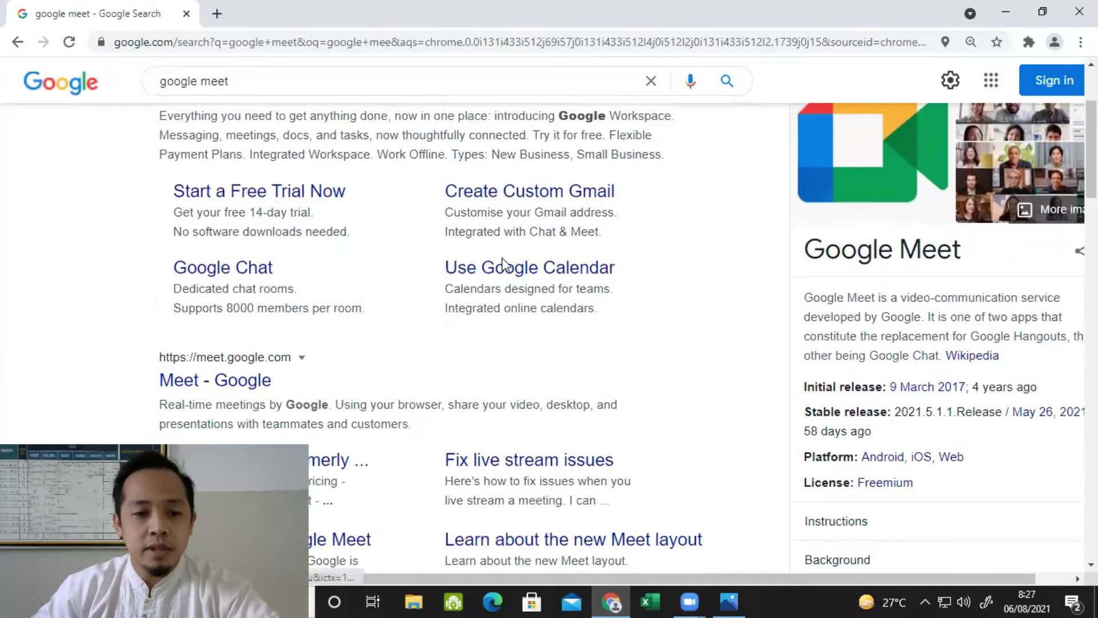
scroll(301, 321, down, 1)
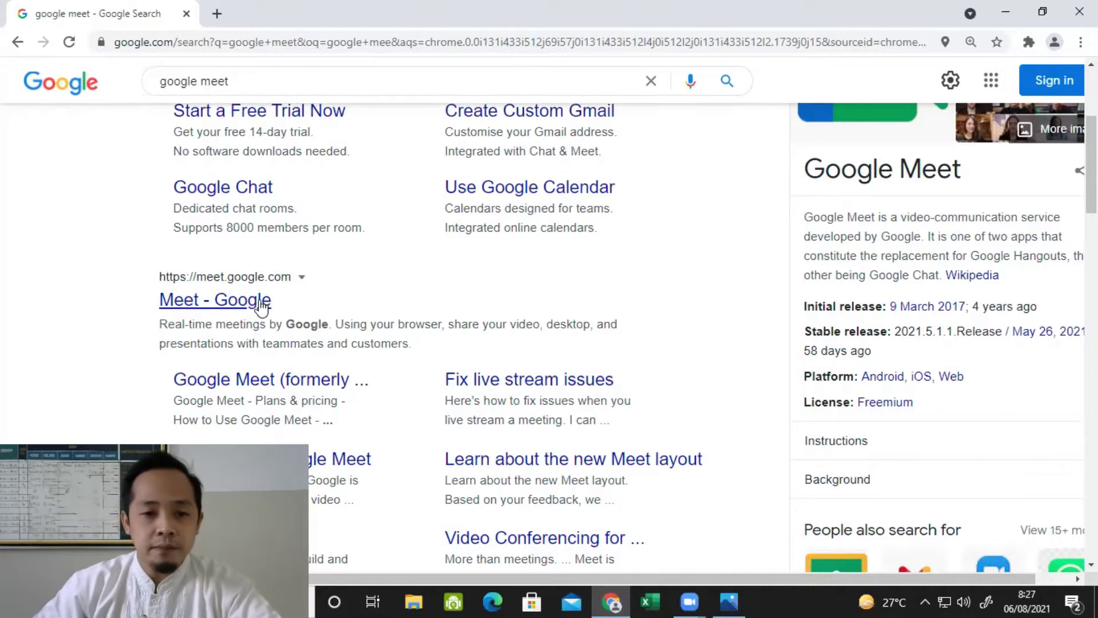
click(260, 303)
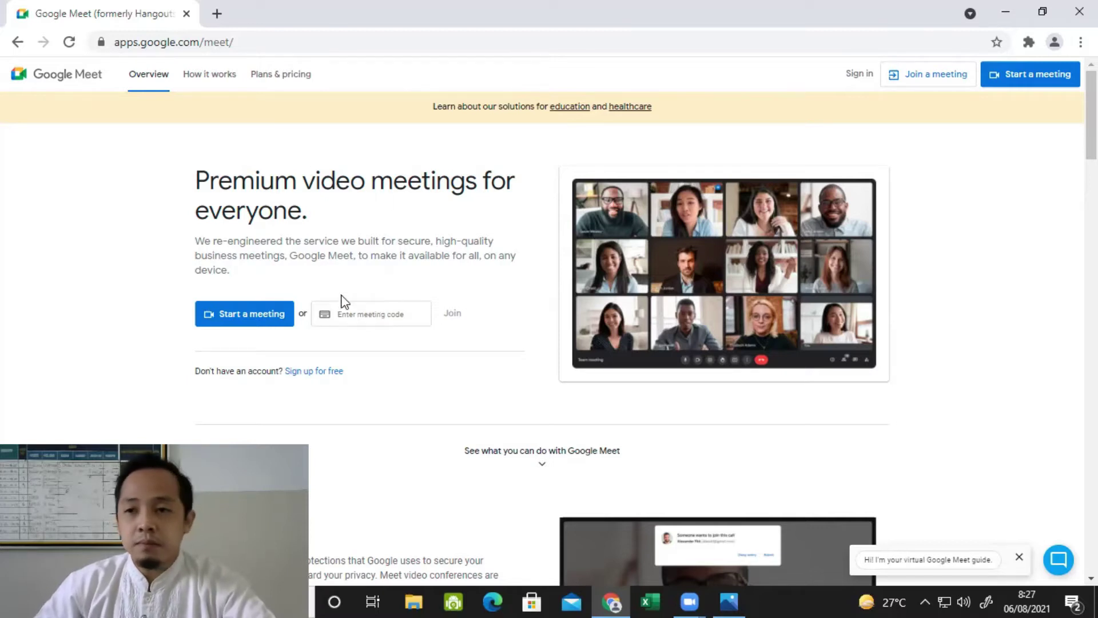
Step: Start a new meeting, signing in with a different school account's email and password
click(267, 316)
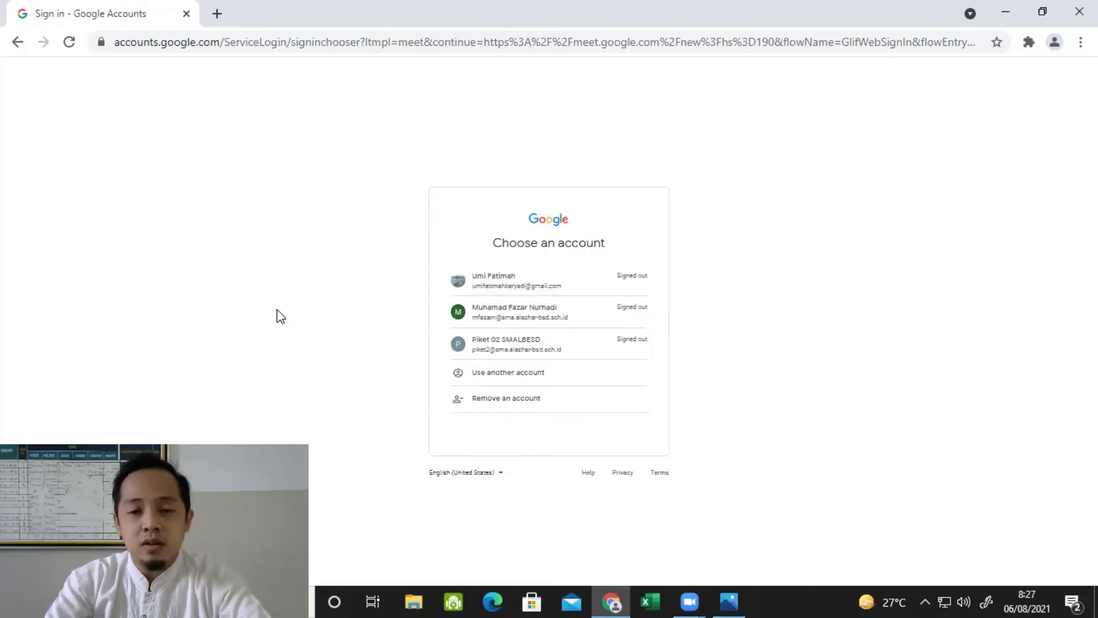
click(514, 379)
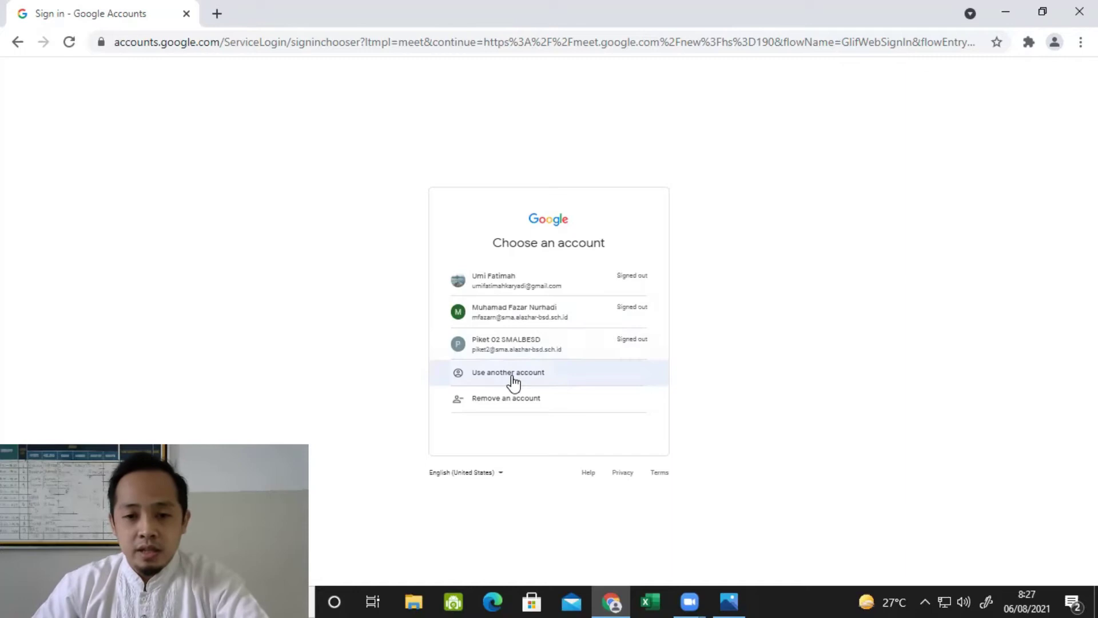
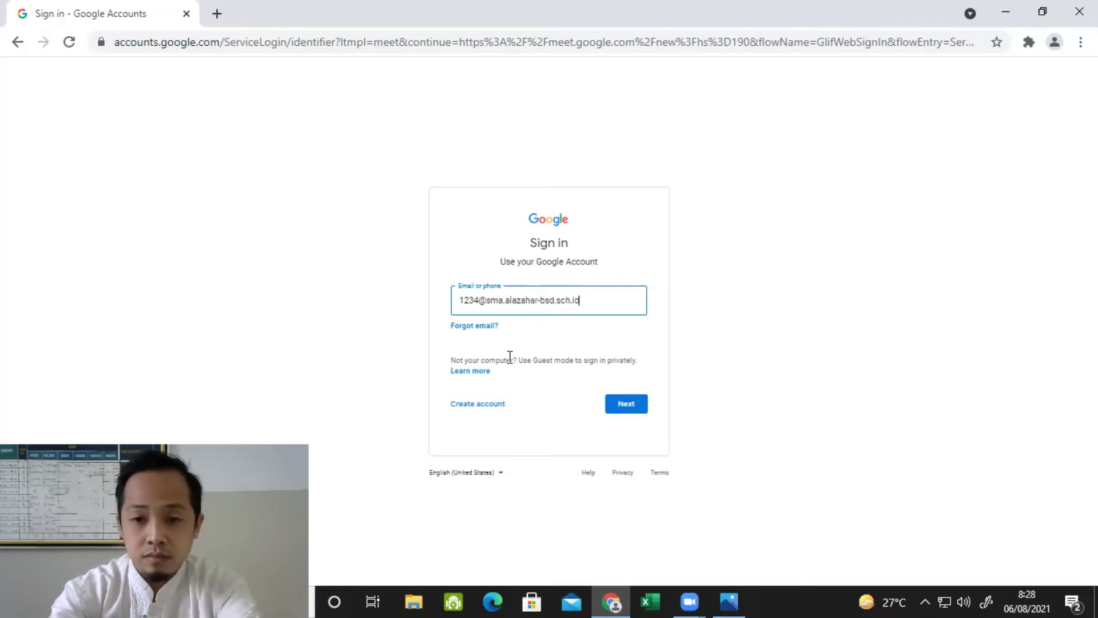
key(Return)
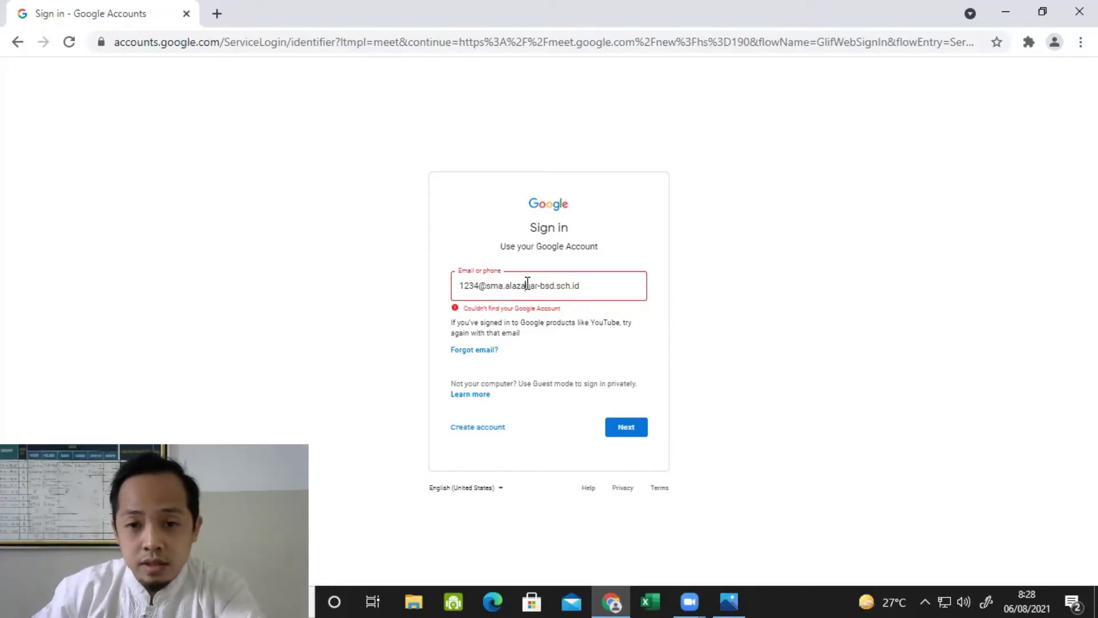
key(BackSpace)
key(Return)
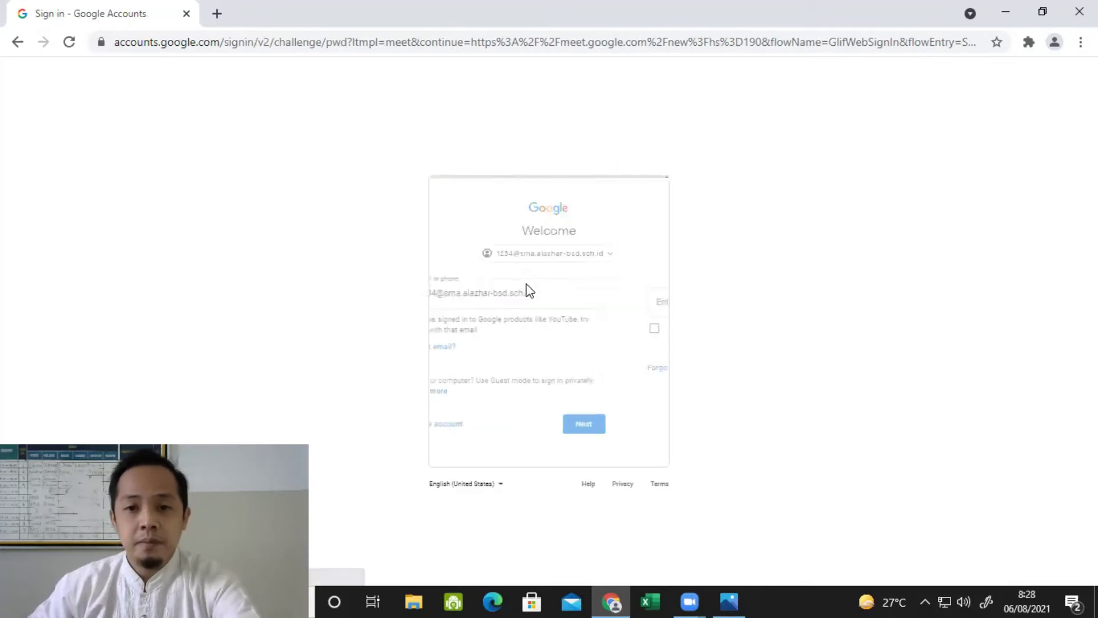
text(********)
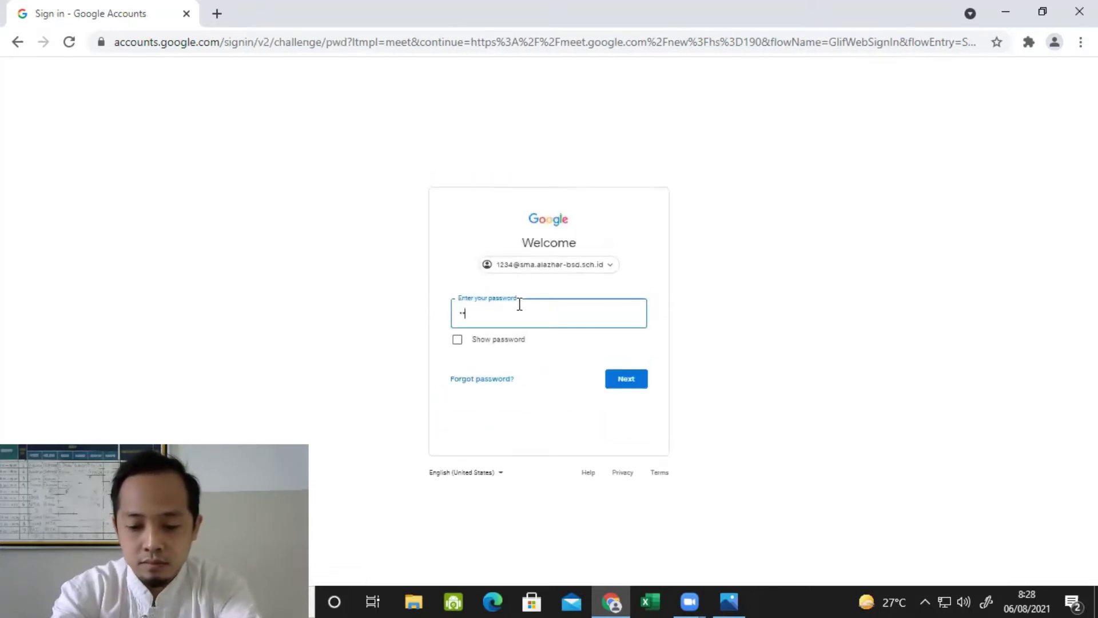
key(Return)
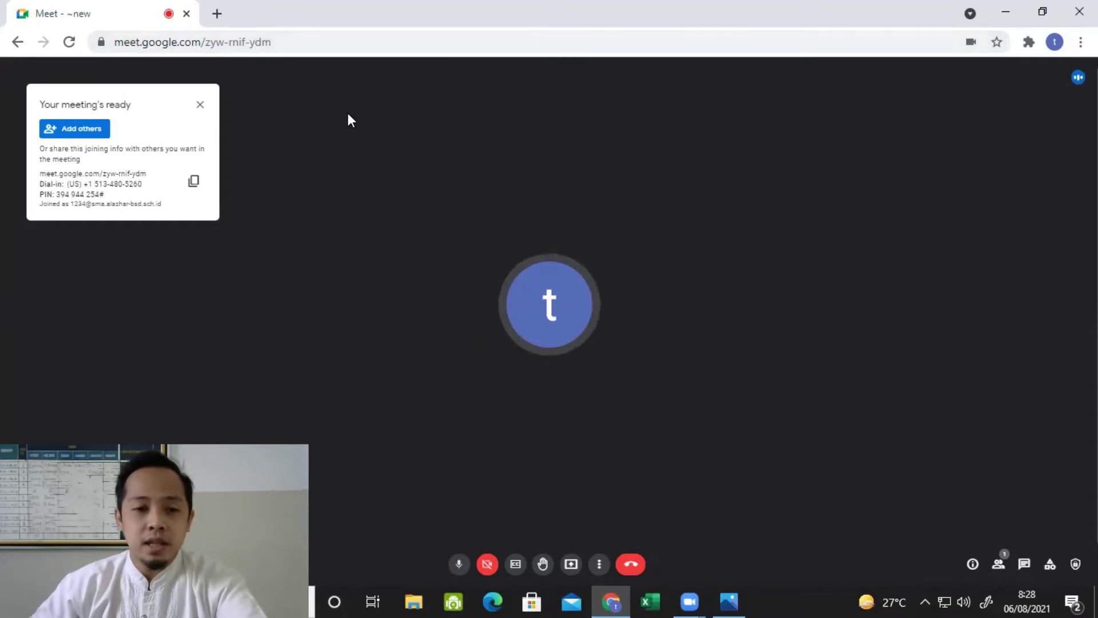
Step: Dismiss the invite dialog and joining details, then mute the microphone
click(84, 130)
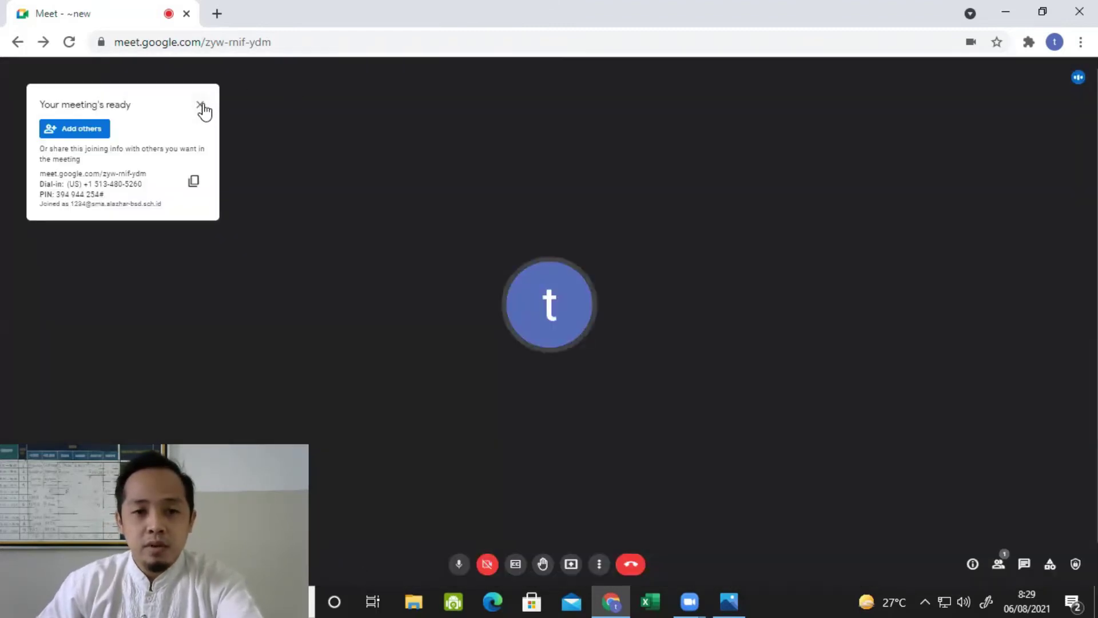
click(200, 105)
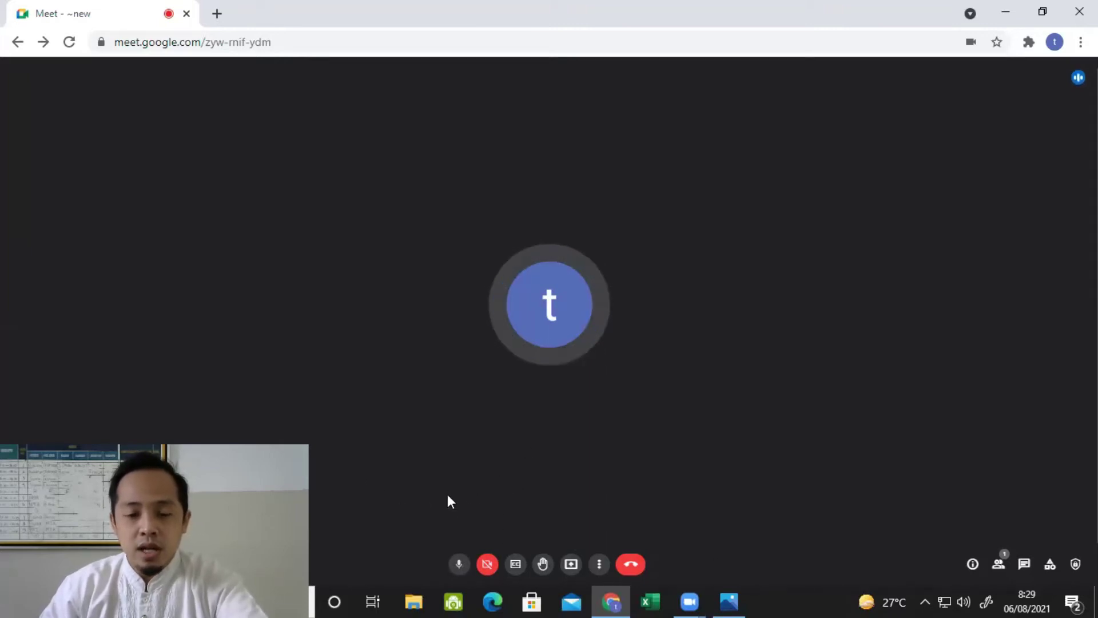
click(460, 565)
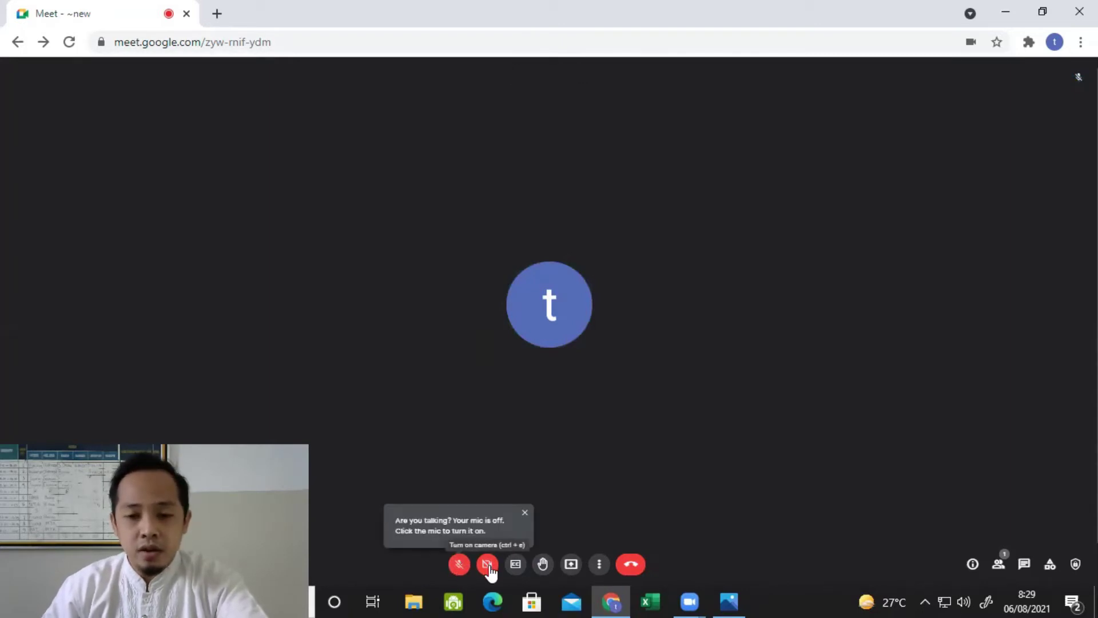
click(524, 513)
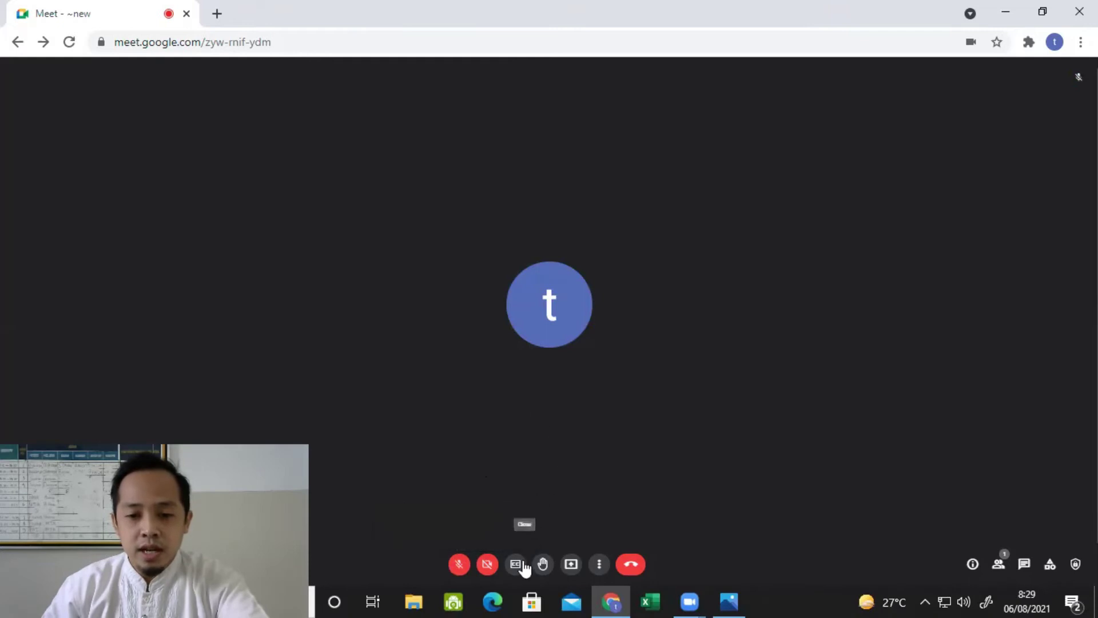
click(515, 564)
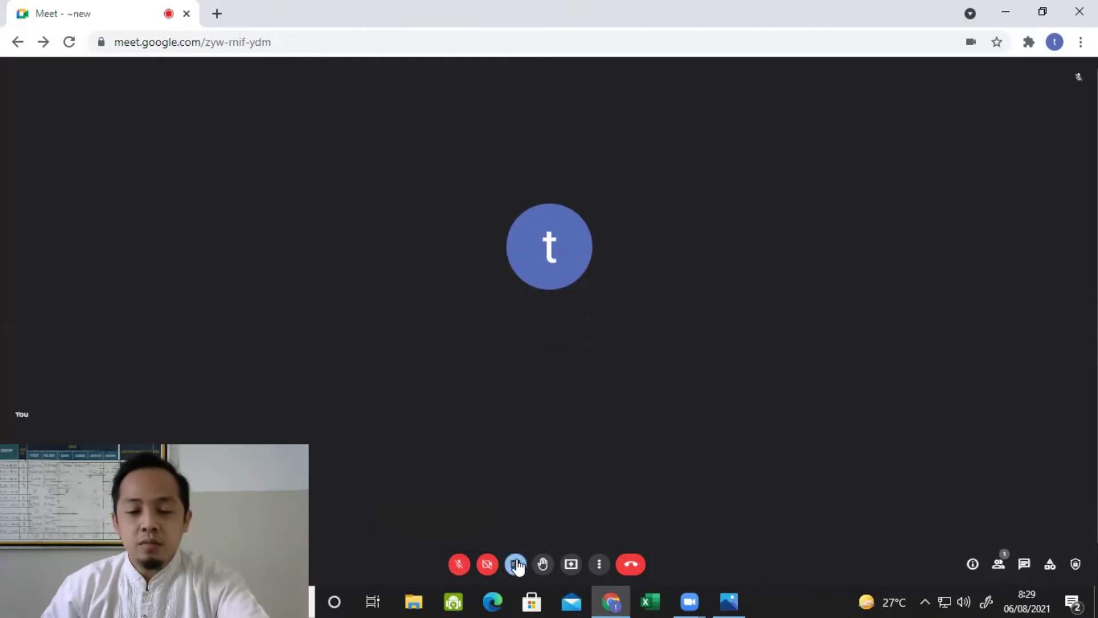
click(461, 563)
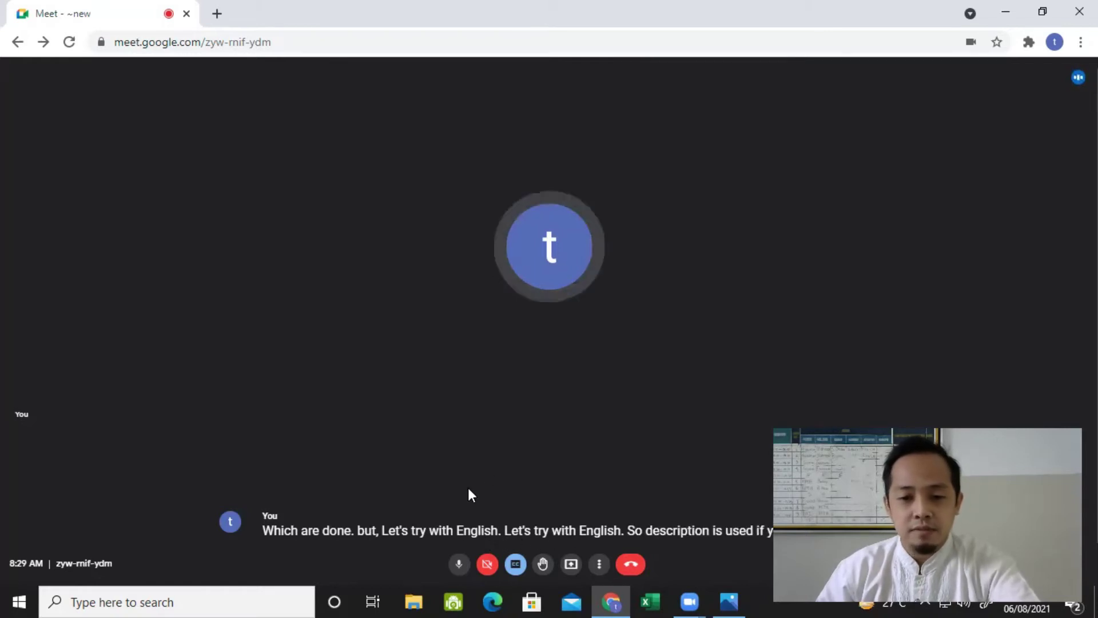
click(516, 565)
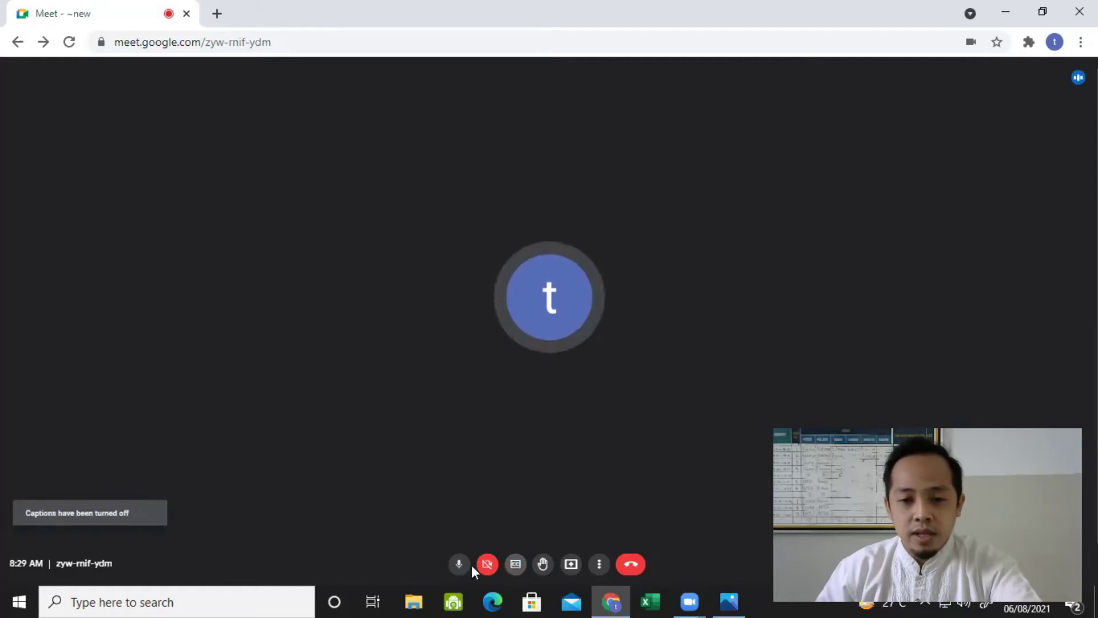
click(458, 565)
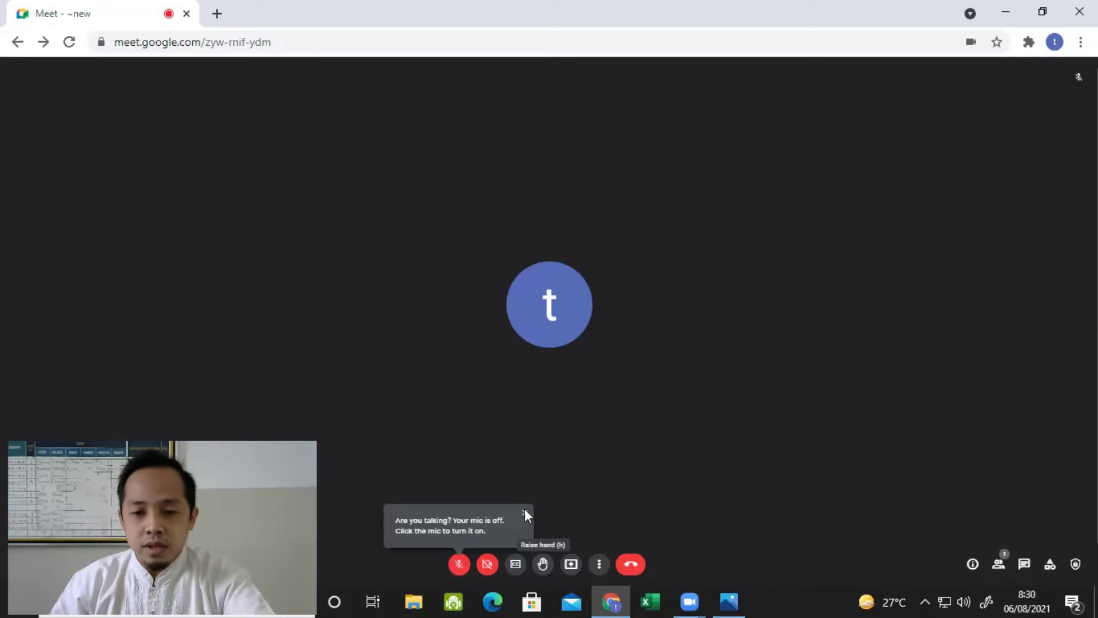
click(524, 511)
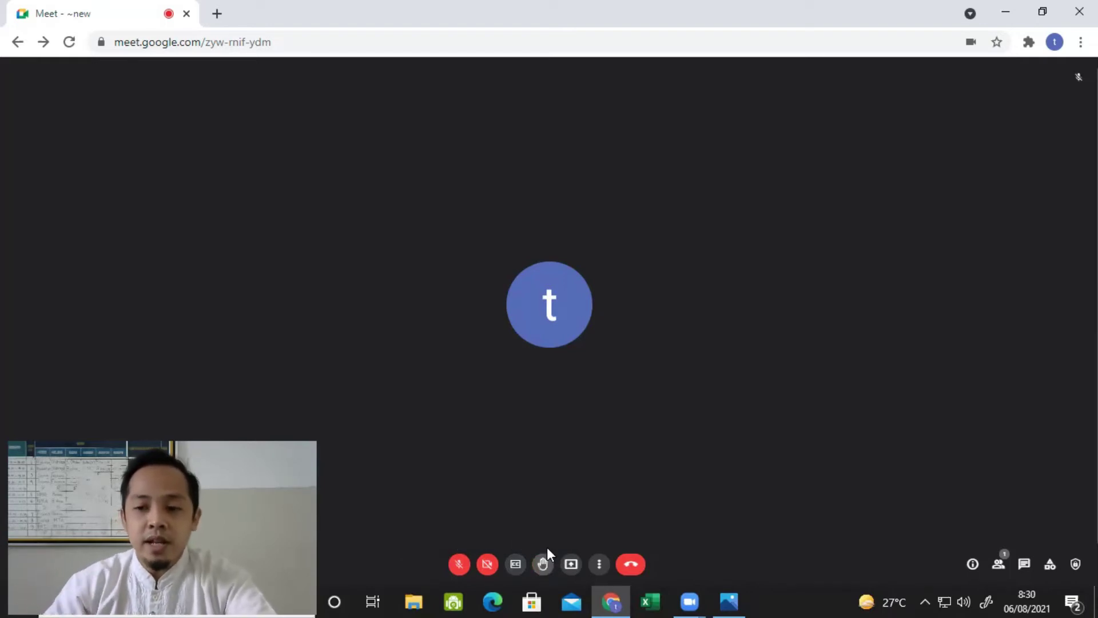
click(999, 566)
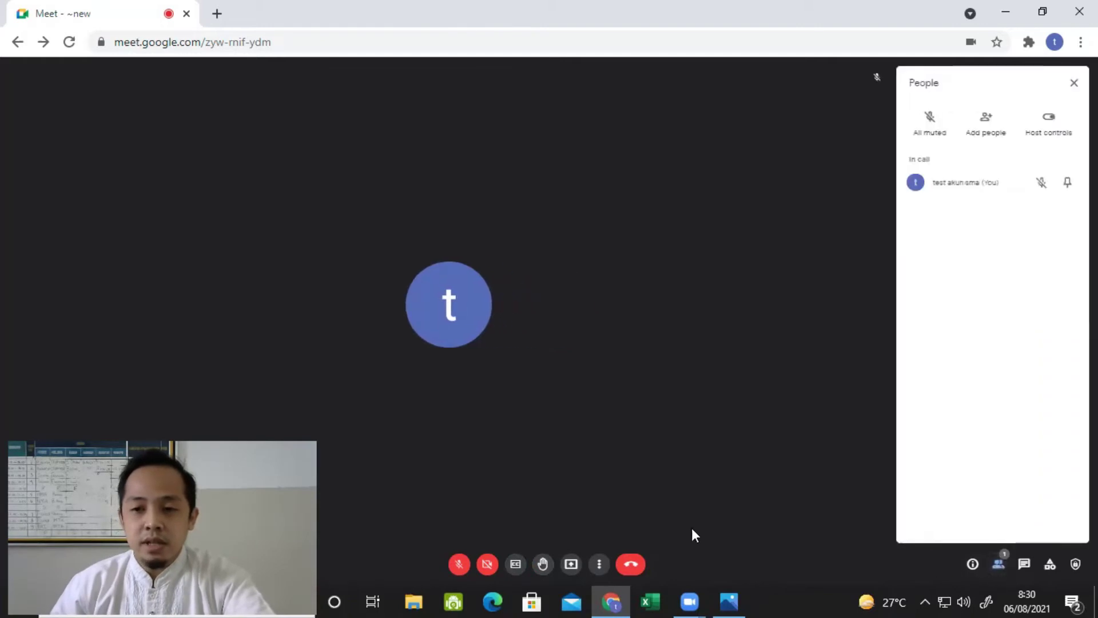
click(543, 564)
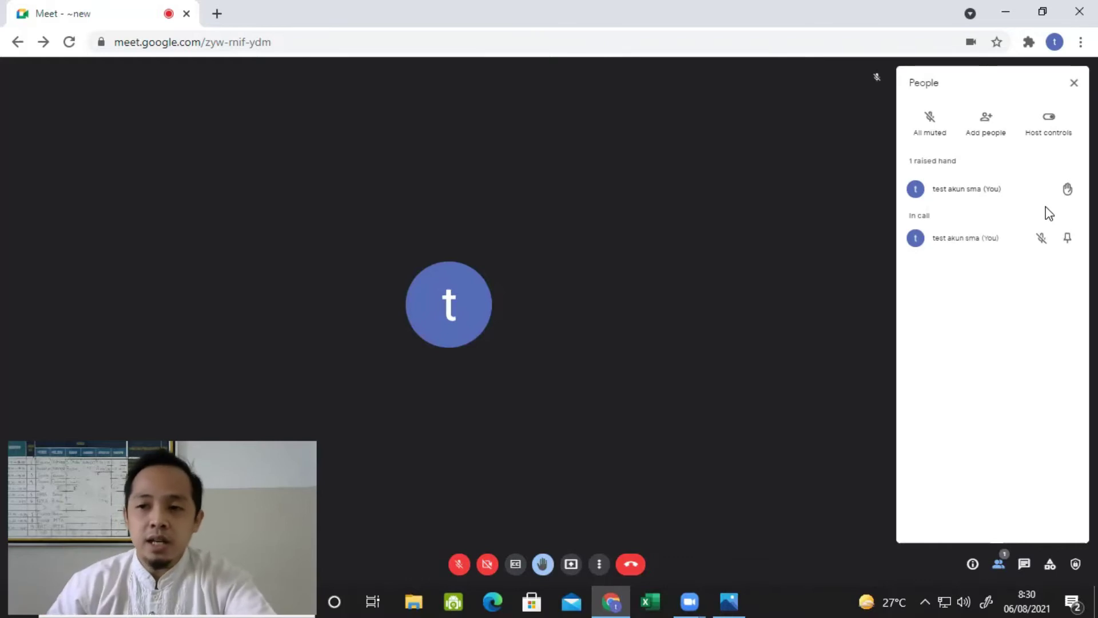
click(538, 568)
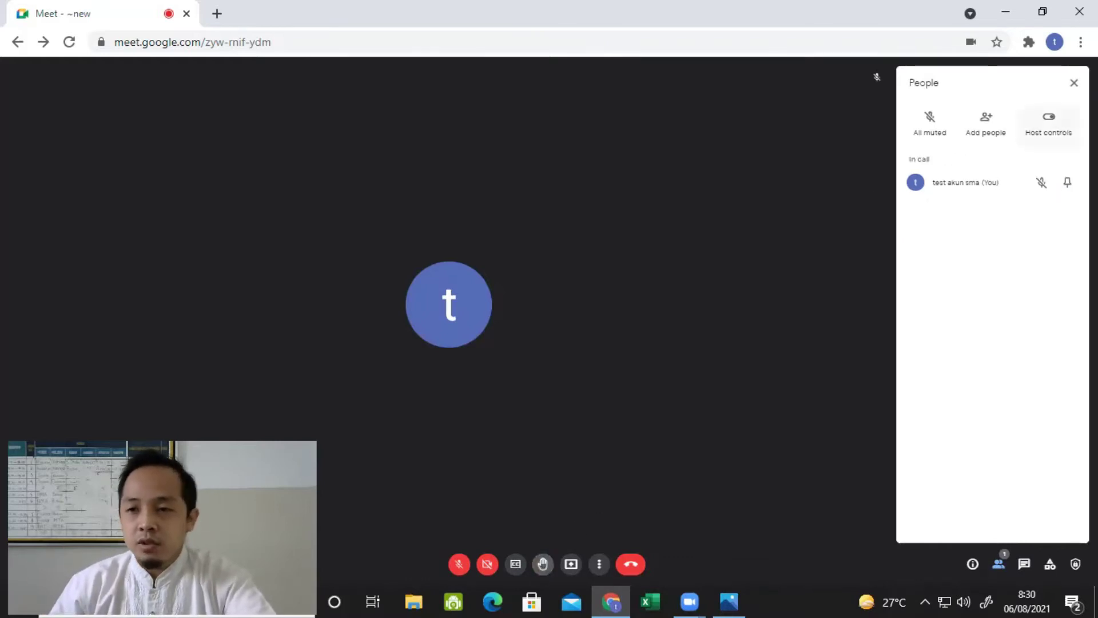
click(1074, 84)
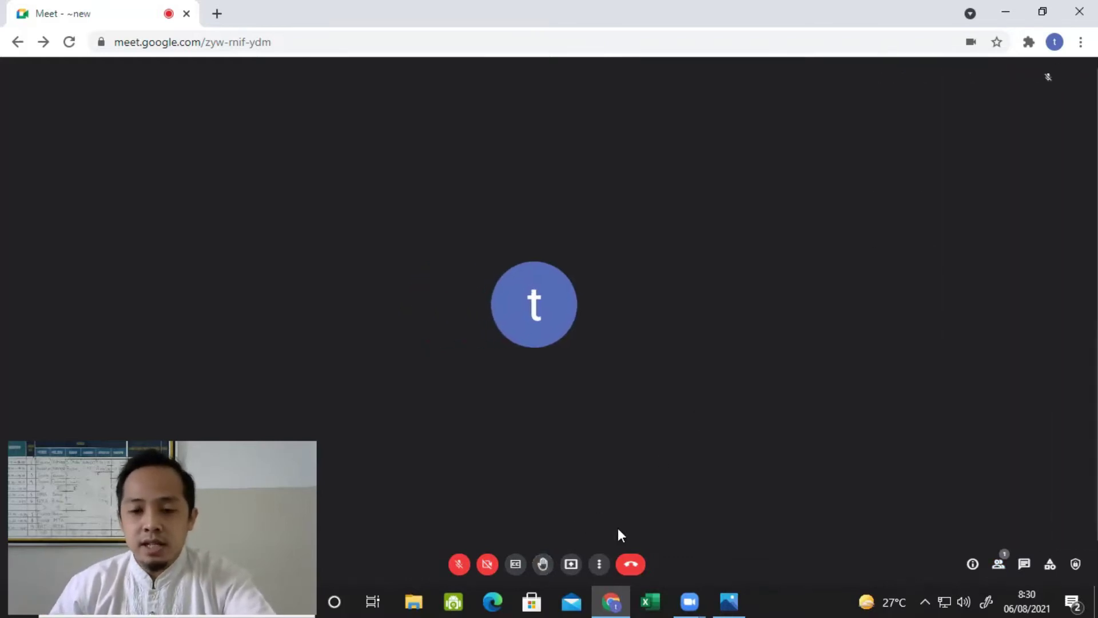
click(571, 564)
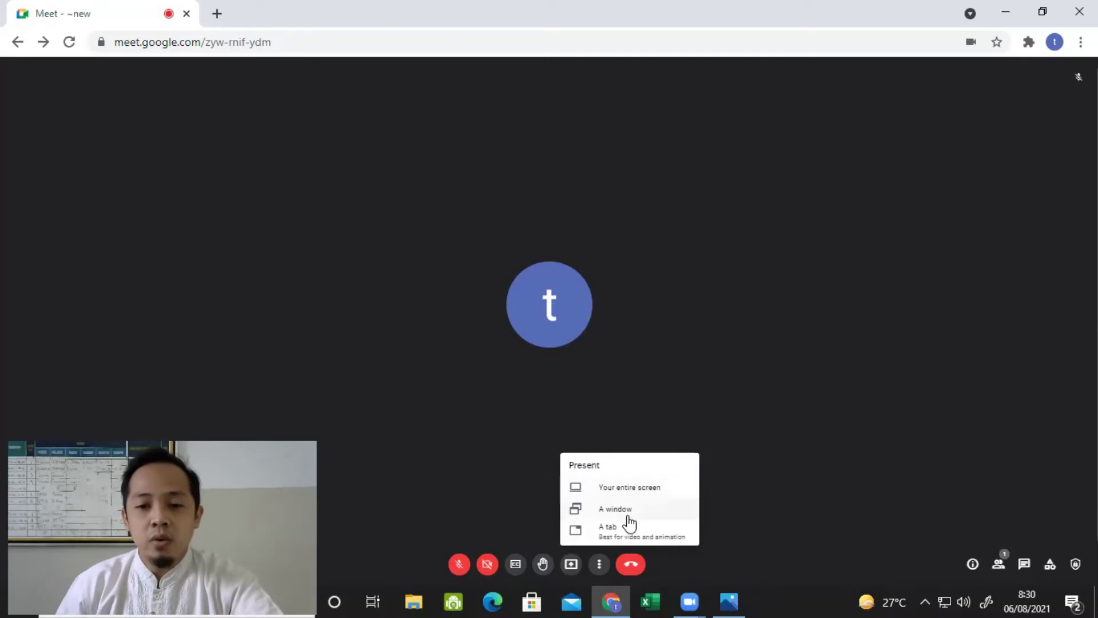
click(618, 489)
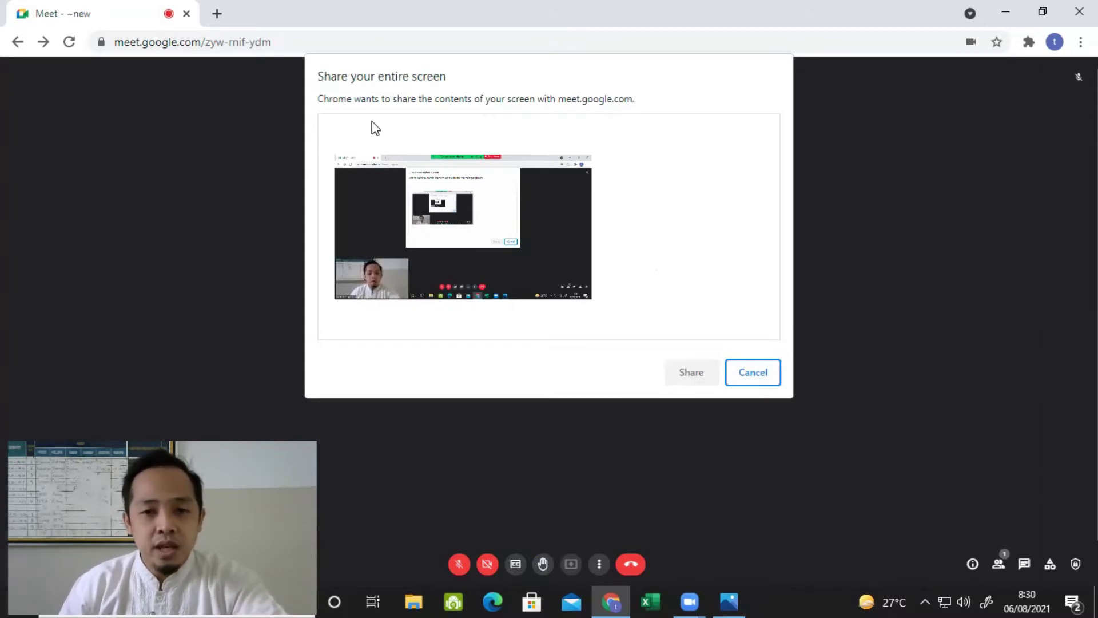
click(539, 259)
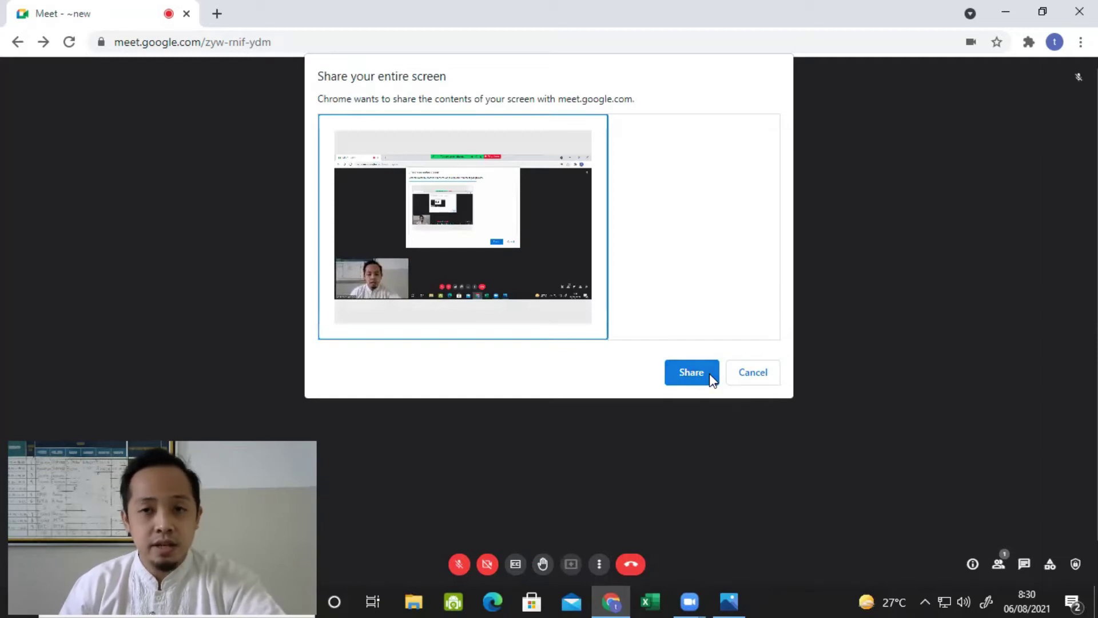
click(753, 373)
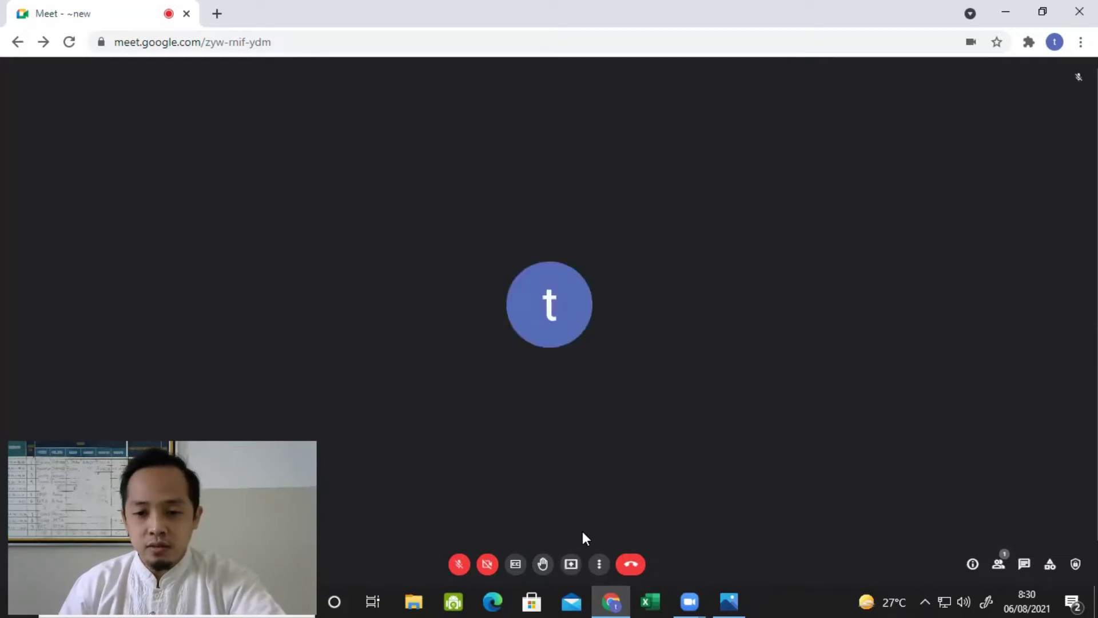
click(572, 564)
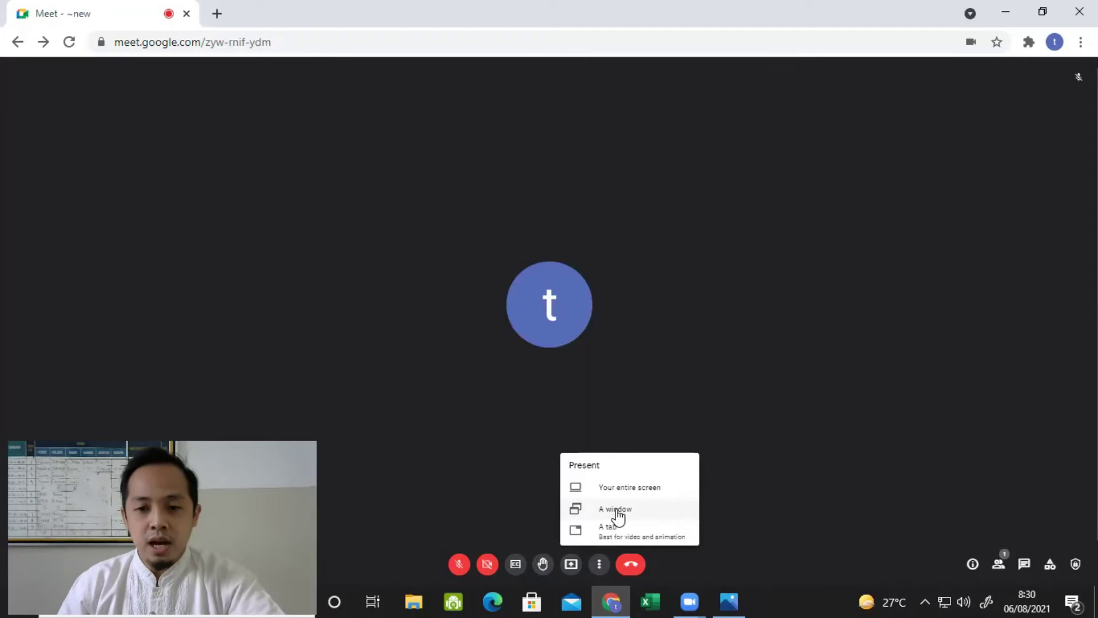
click(617, 509)
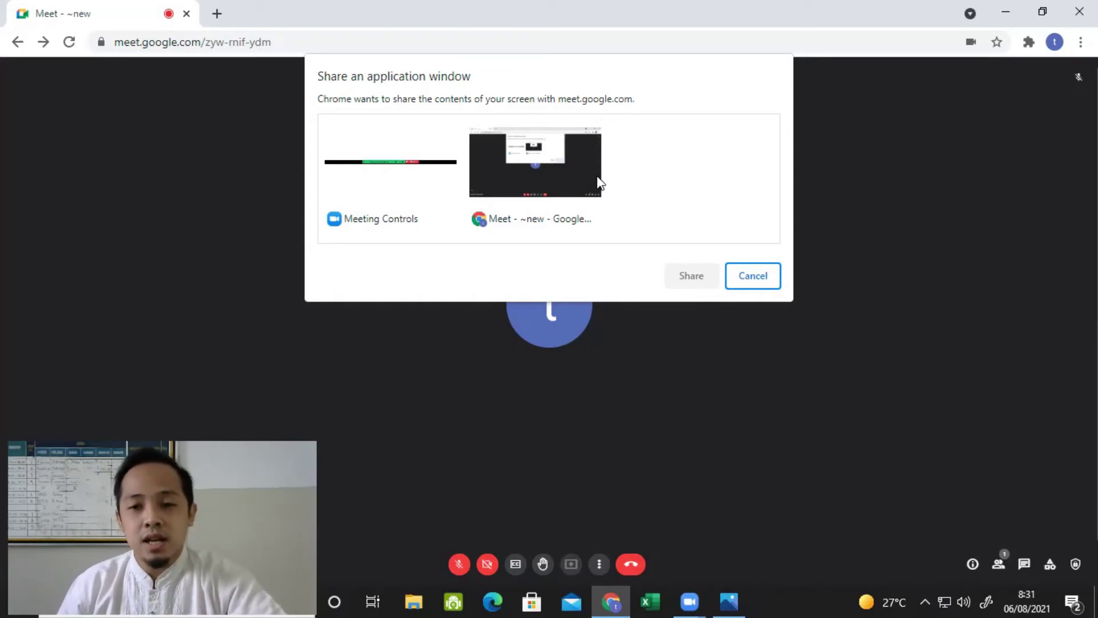
click(753, 275)
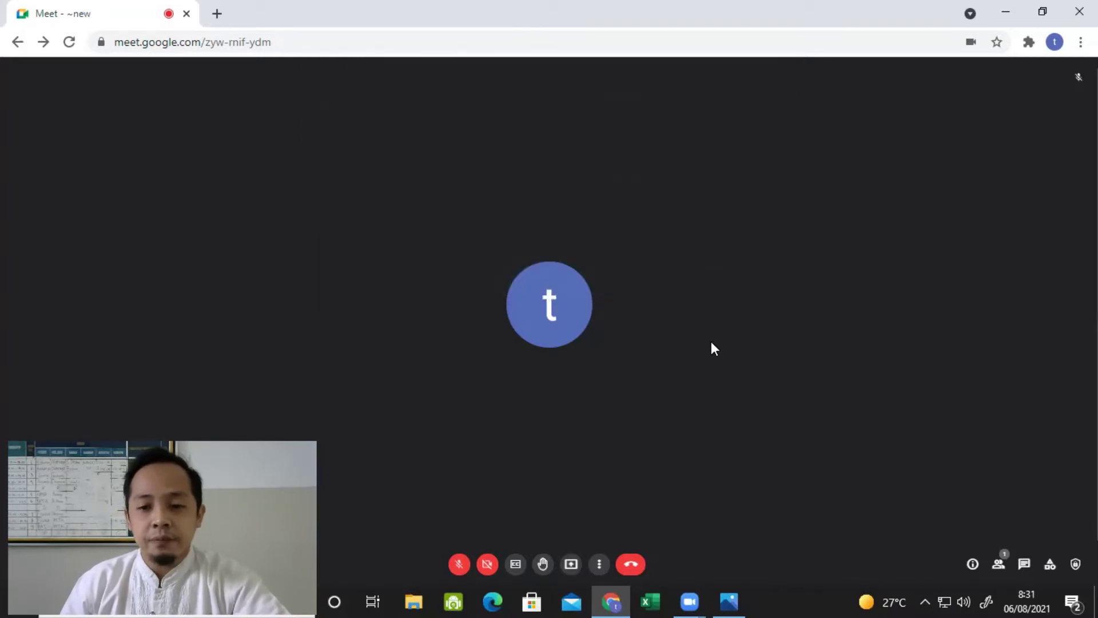
click(570, 566)
click(619, 533)
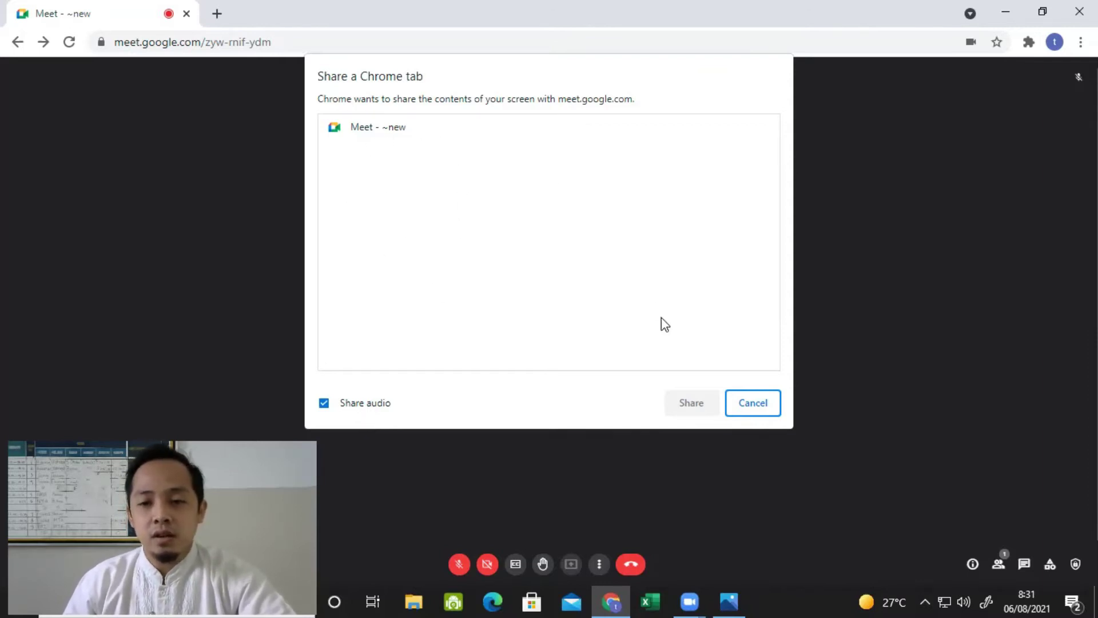
click(729, 403)
click(578, 571)
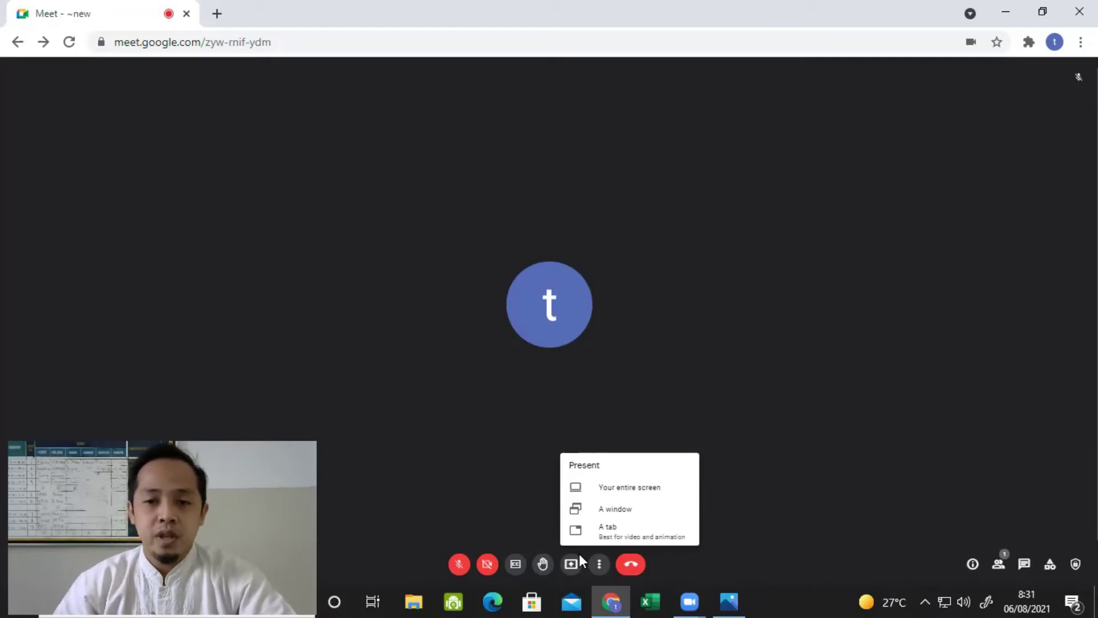
click(615, 425)
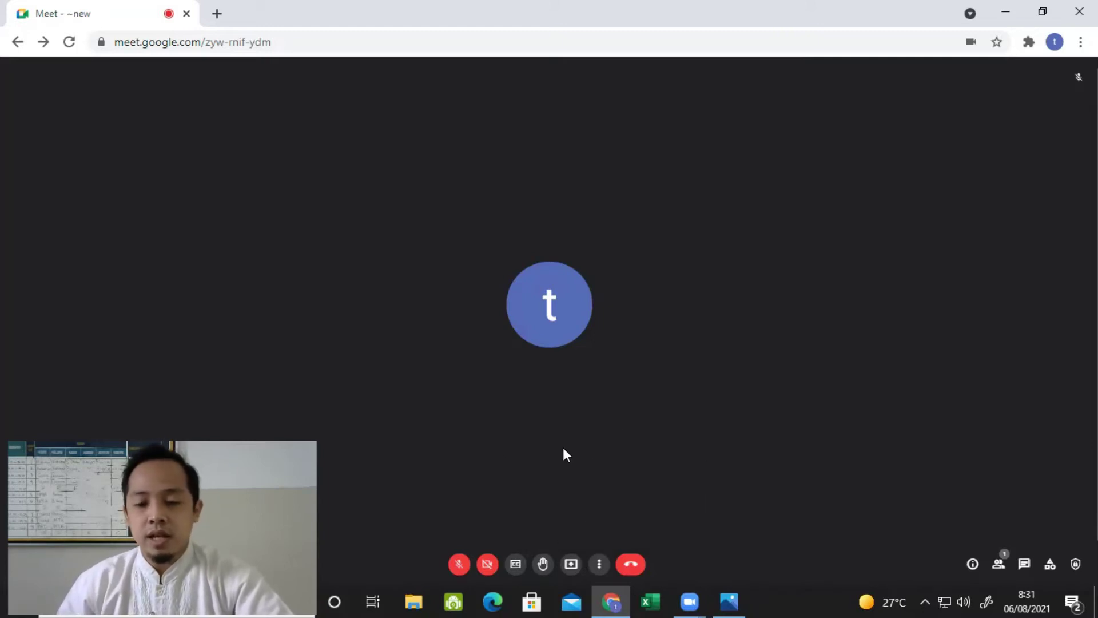
Step: Start a new Jamboard whiteboard for the call from the Whiteboarding panel
click(600, 563)
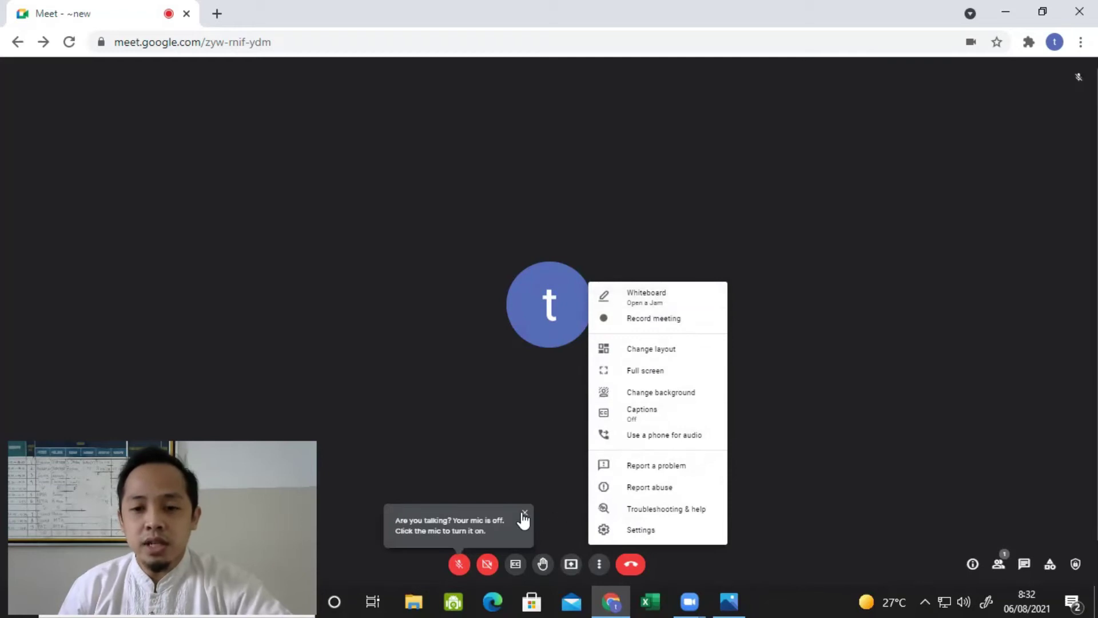
click(524, 513)
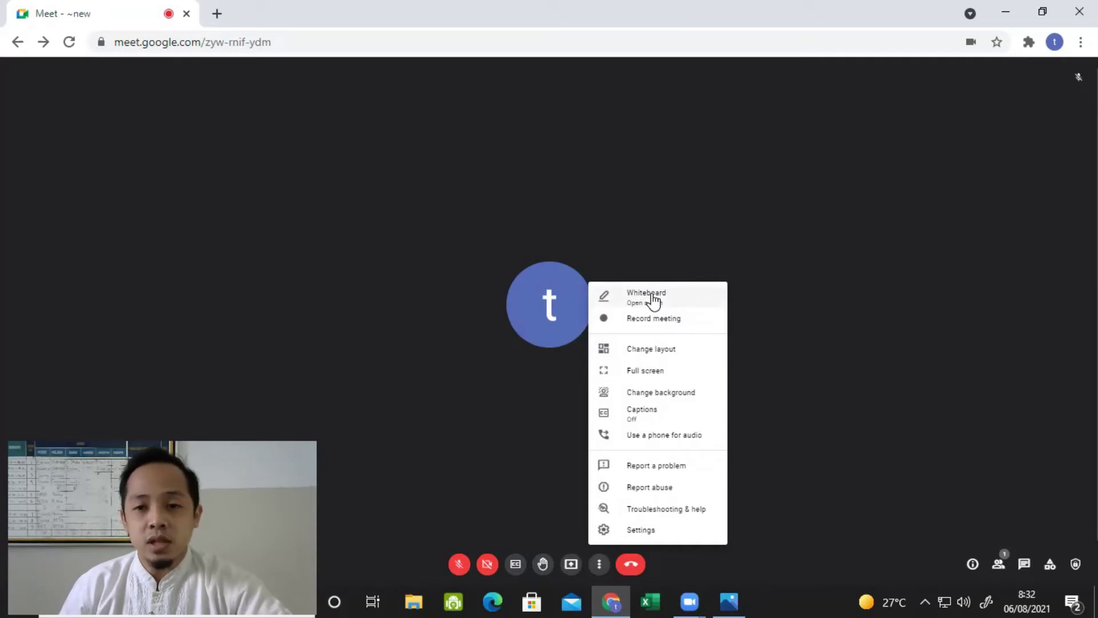
click(651, 294)
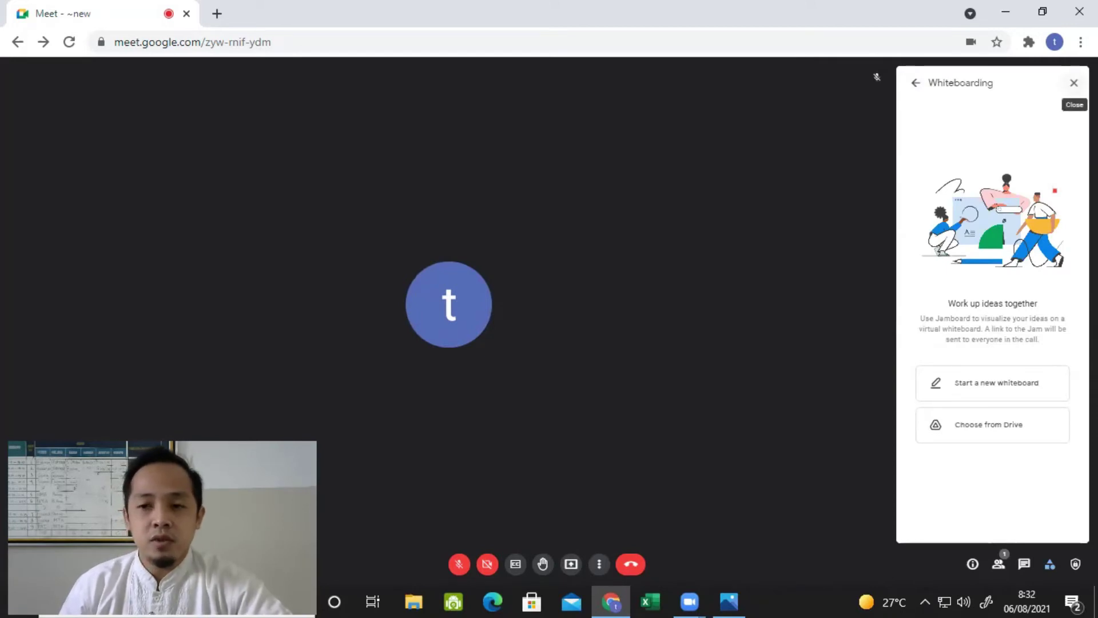
click(975, 386)
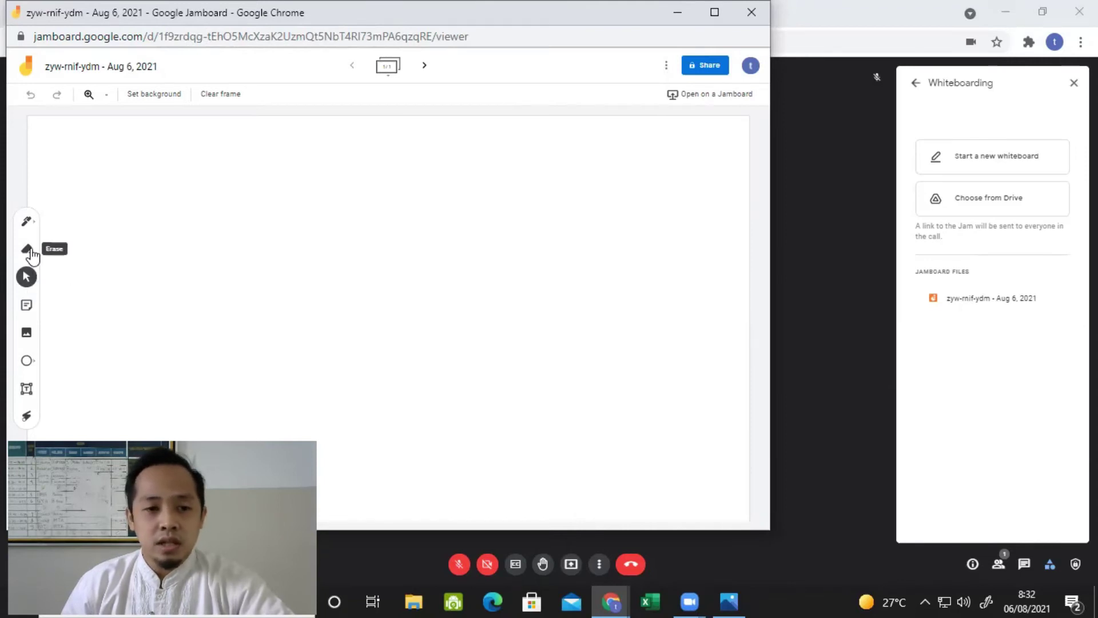
Step: Draw a freehand pen stroke on the whiteboard, then close Jamboard and the Whiteboarding panel
click(24, 229)
mouse_move(284, 216)
mouse_down()
mouse_move(272, 217)
mouse_move(348, 255)
mouse_move(359, 245)
mouse_up()
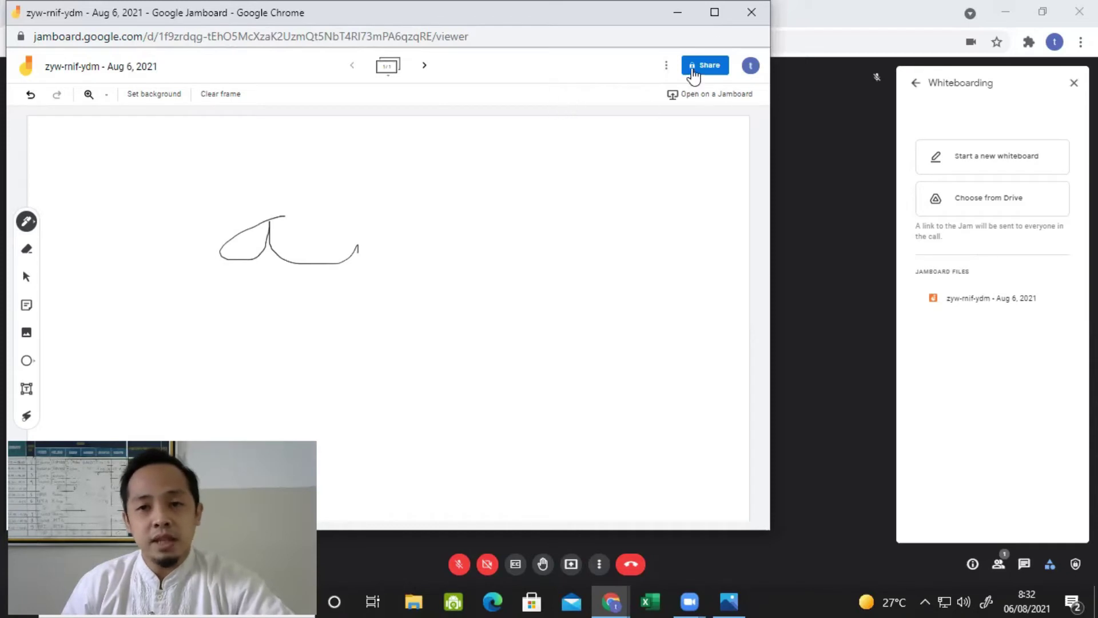
click(751, 12)
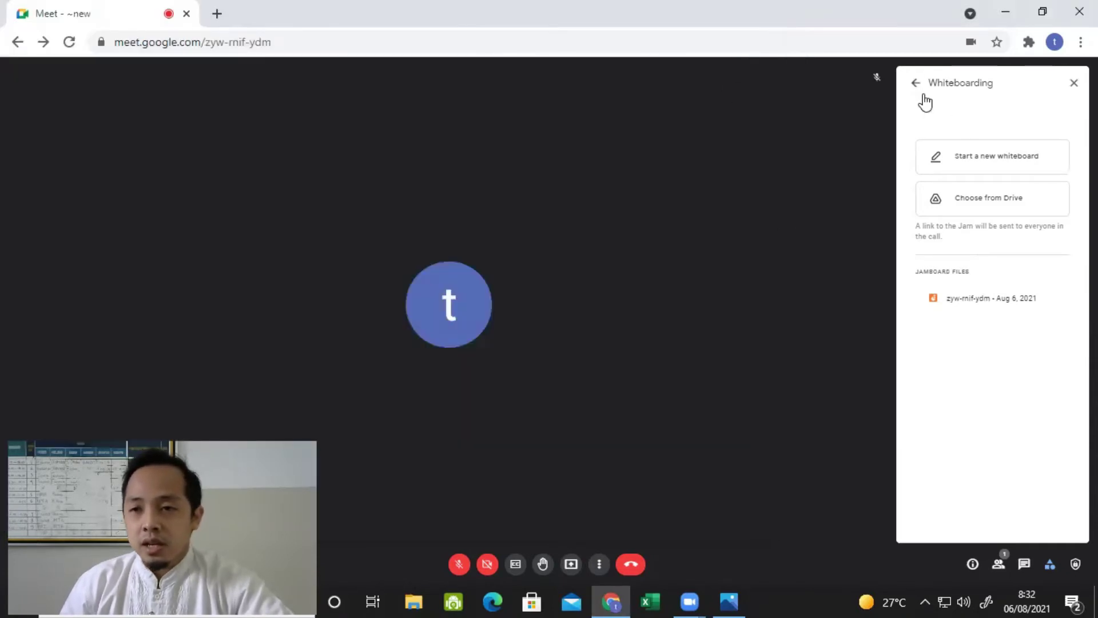
click(1074, 82)
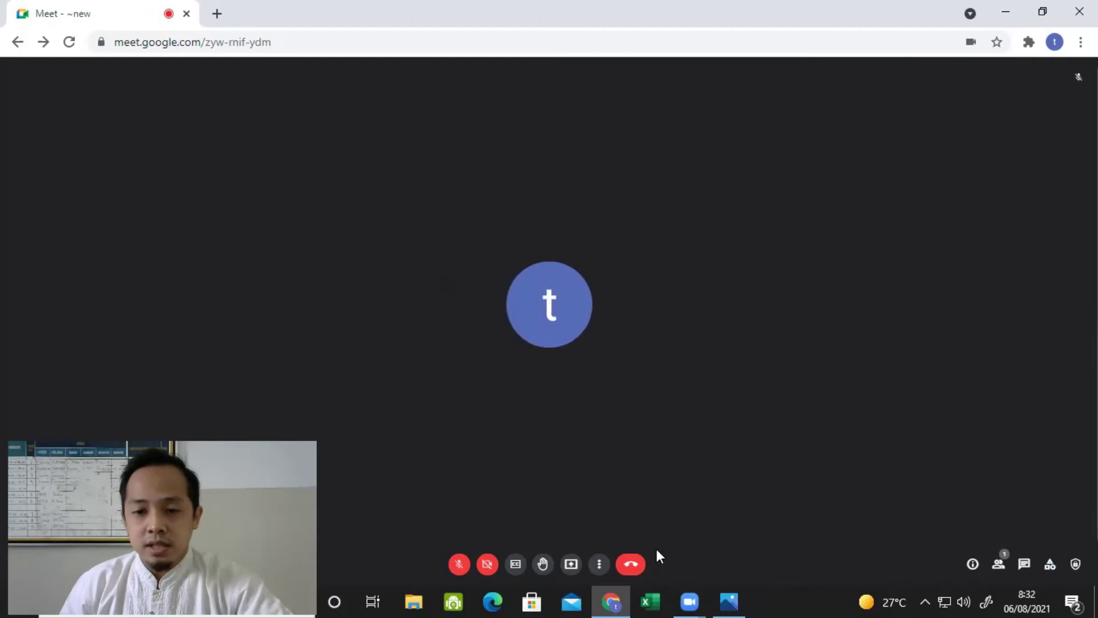
click(600, 564)
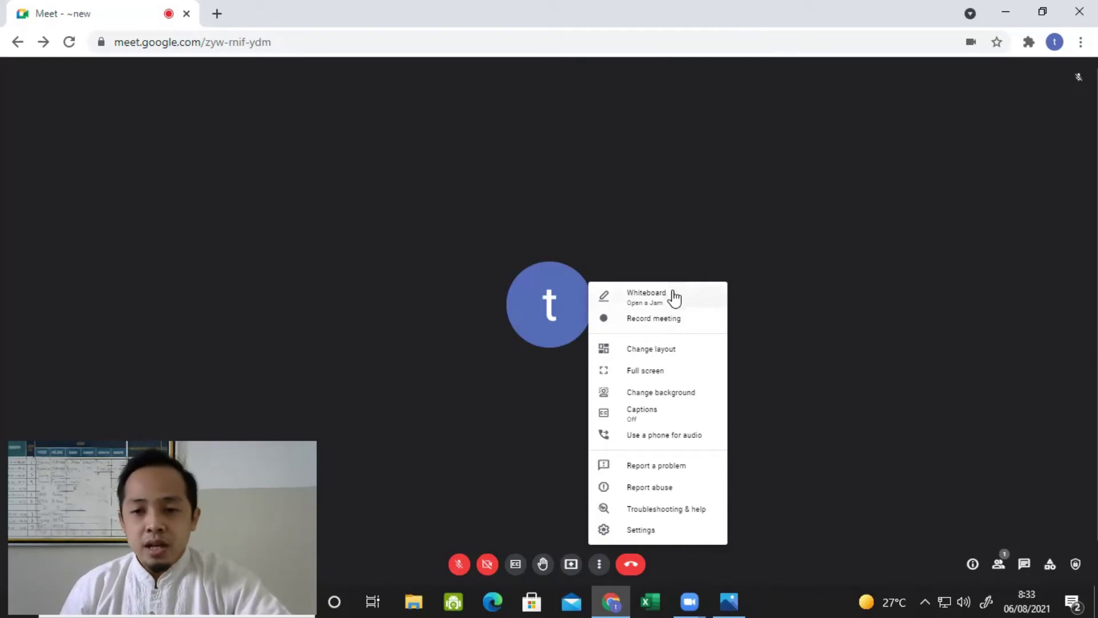
Step: Switch the layout to Tiled with a maximum of 49 tiles and open the sample screenshot in Photos
click(661, 350)
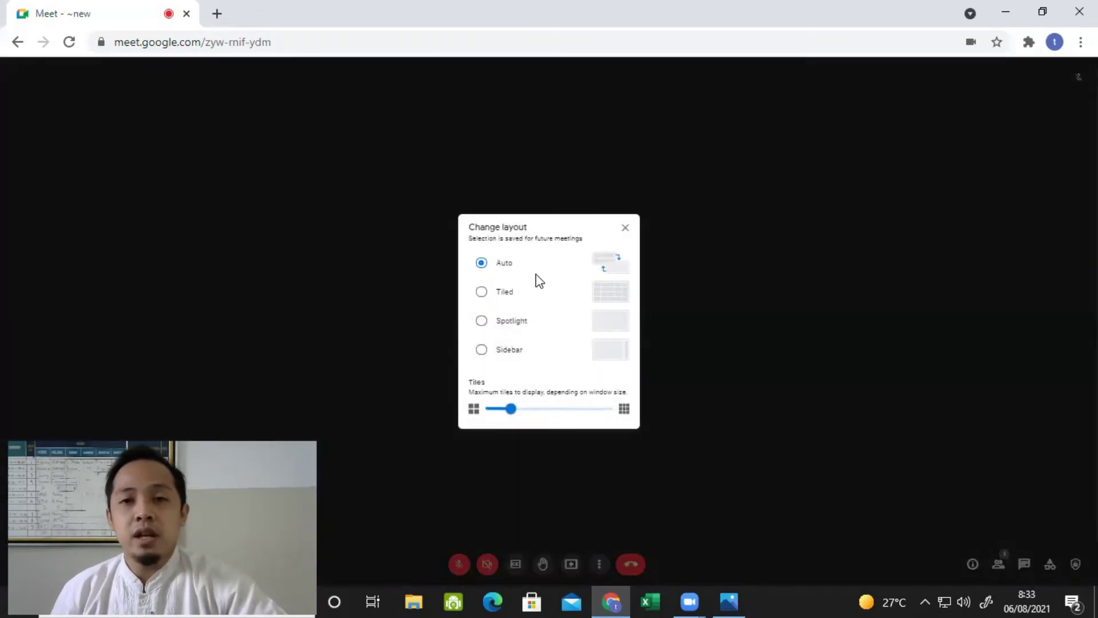
click(482, 293)
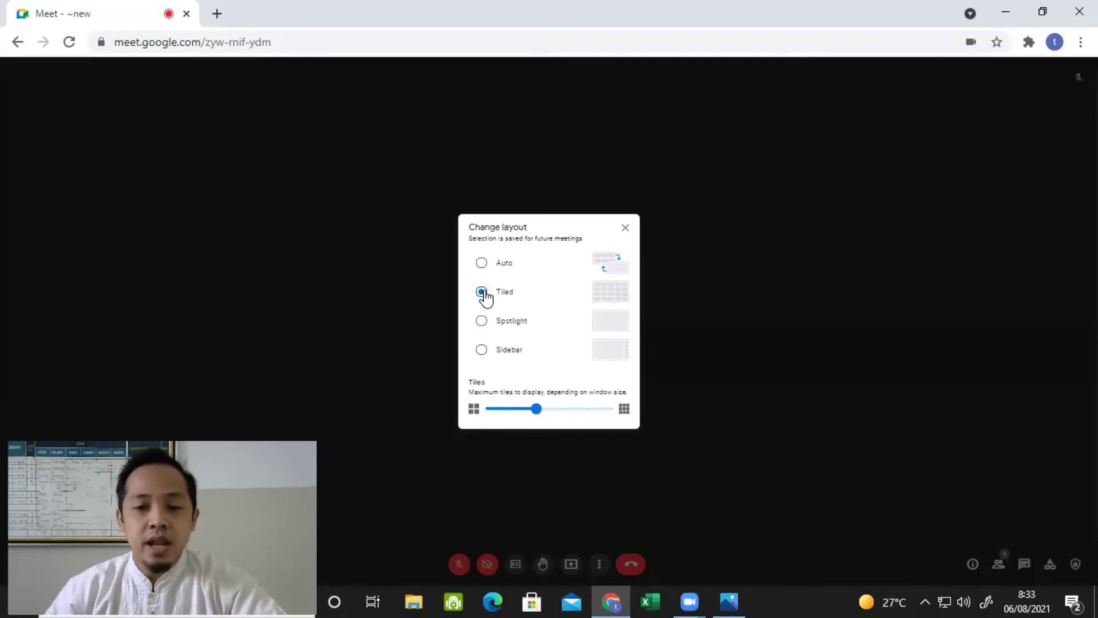
drag(535, 409, 629, 421)
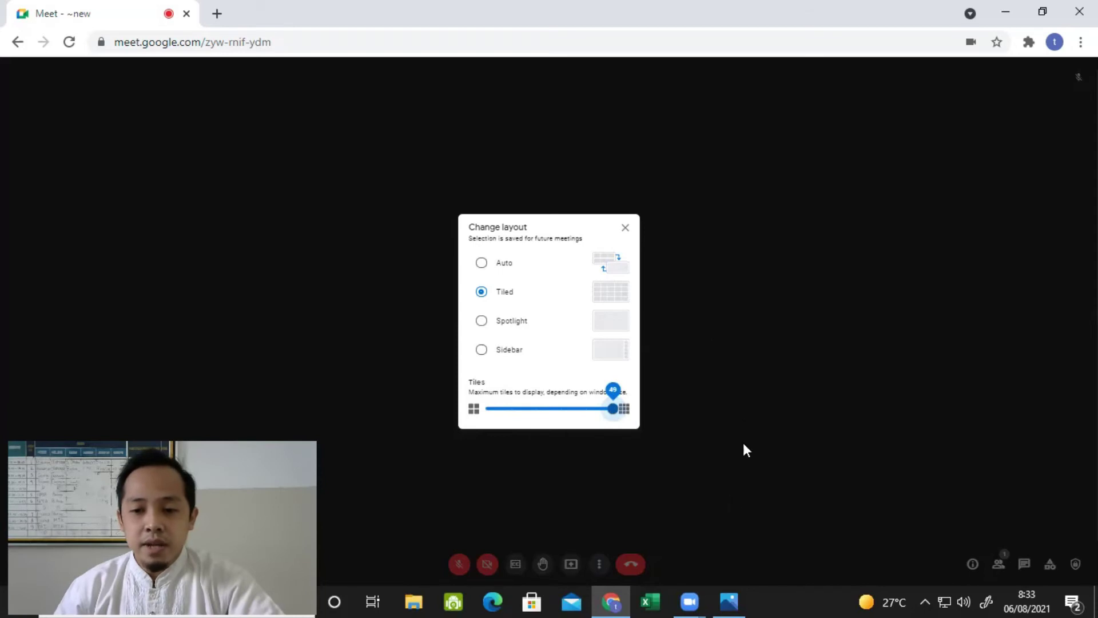
click(726, 598)
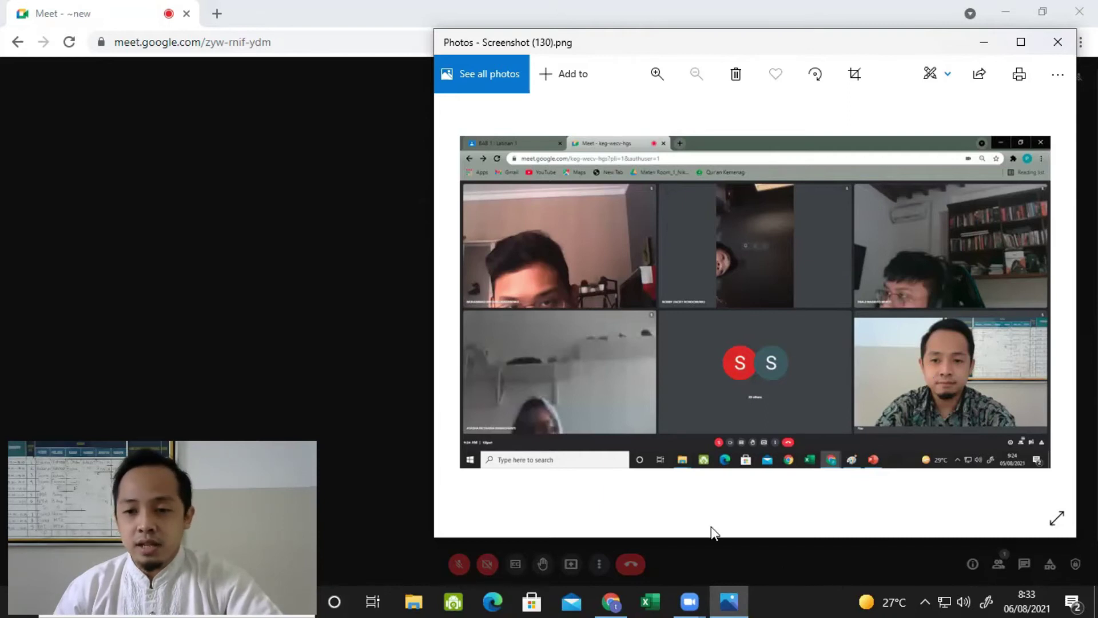
Step: Step through the sample screenshots up to Screenshot (132).png
key(Right)
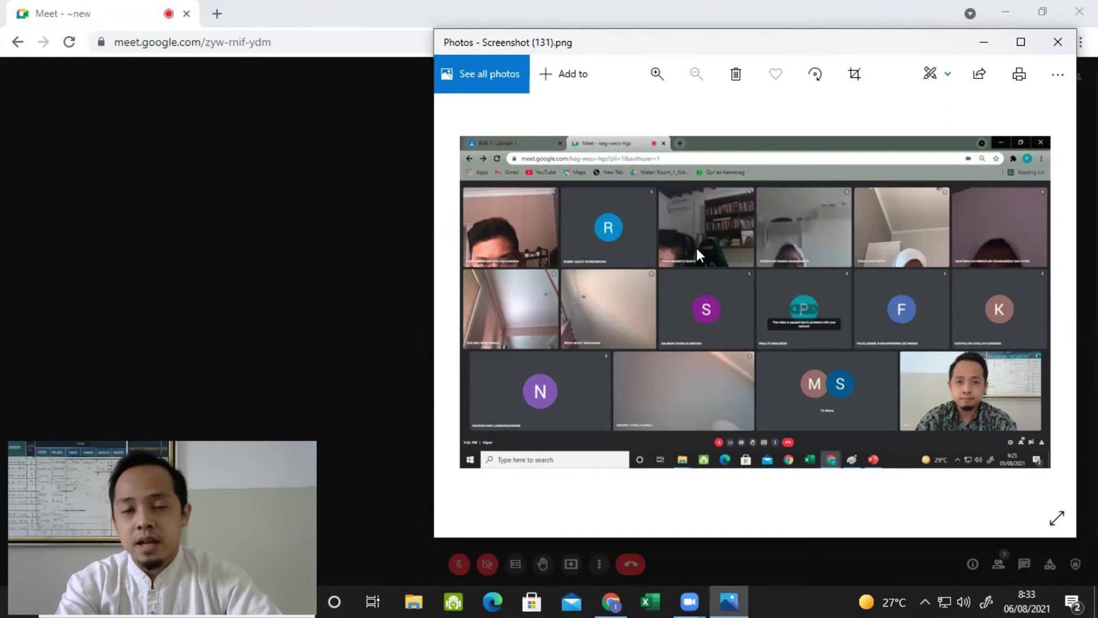
key(Right)
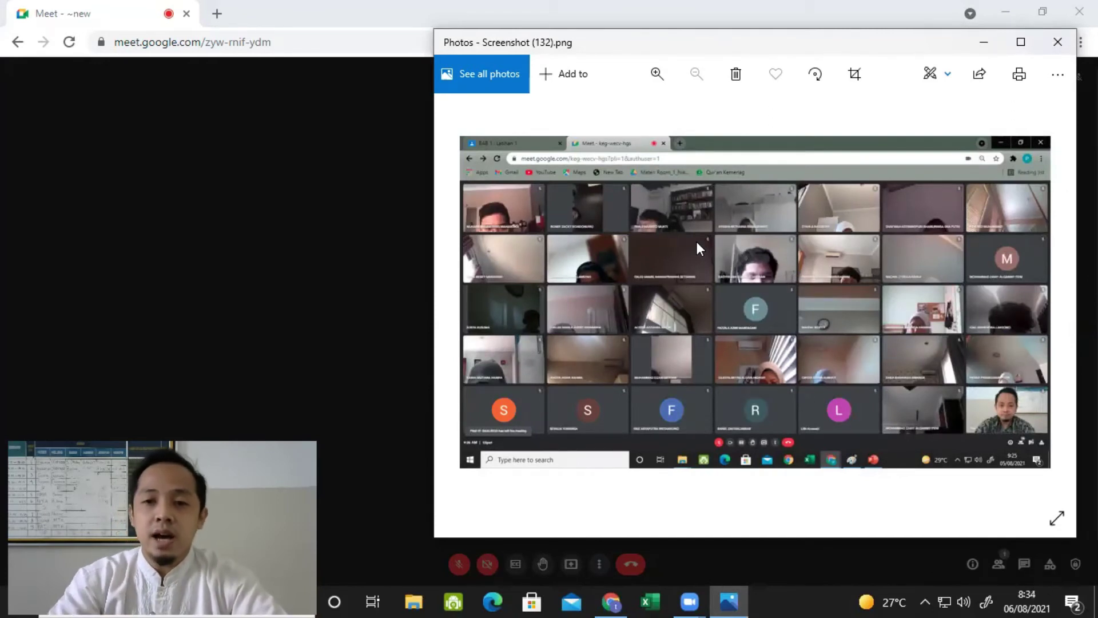
Step: Close Photos, try the Spotlight and Sidebar layouts, then return to Tiled and close layout settings
click(1058, 52)
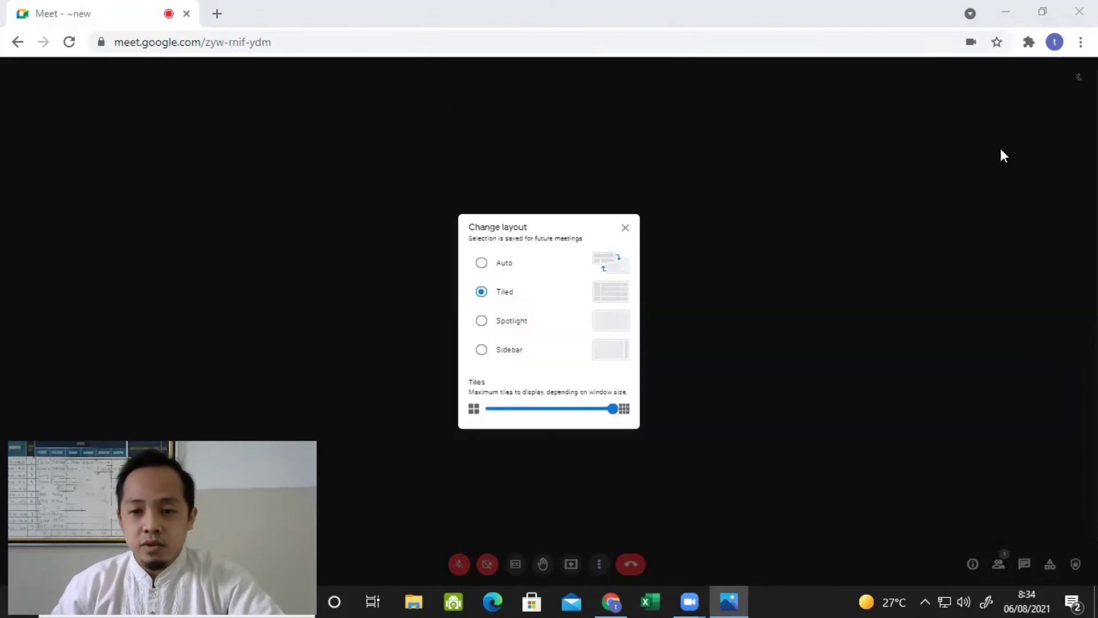
click(481, 321)
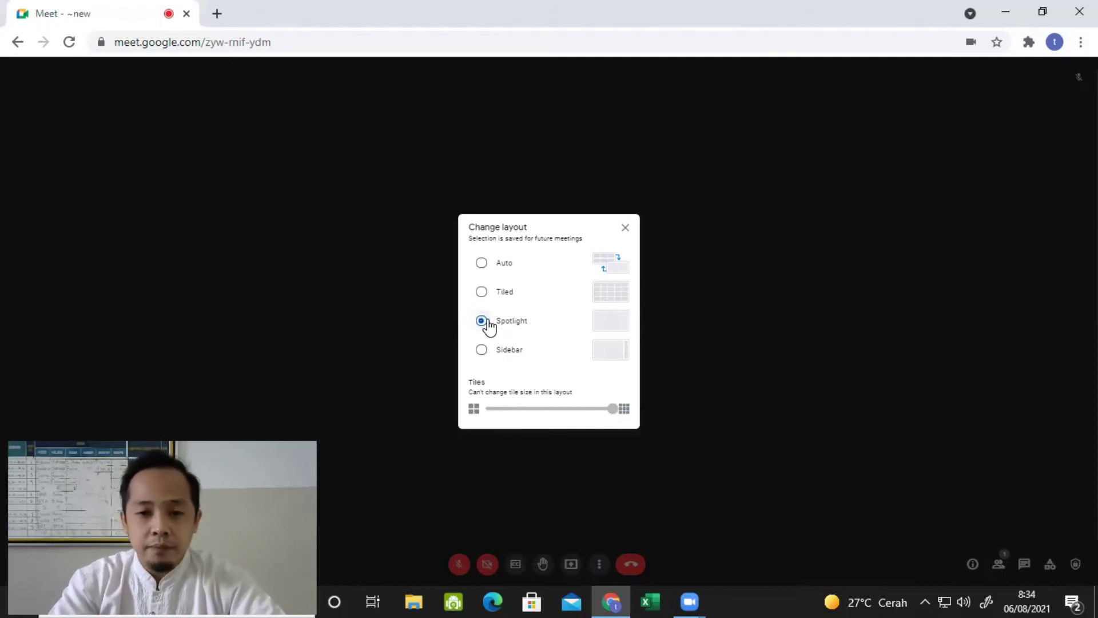
click(482, 350)
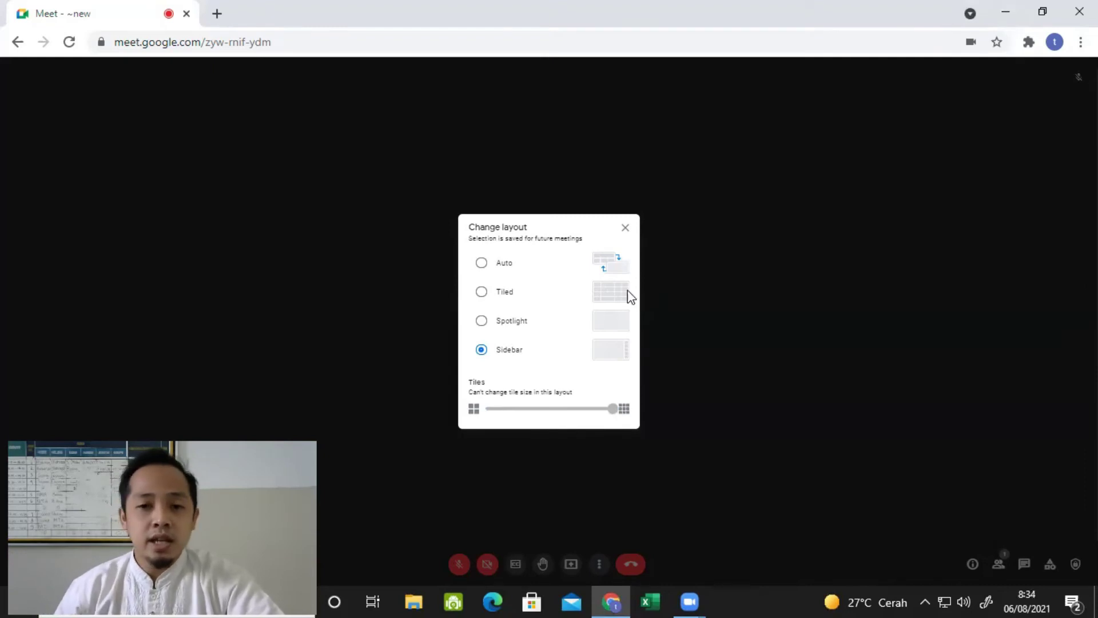
click(484, 293)
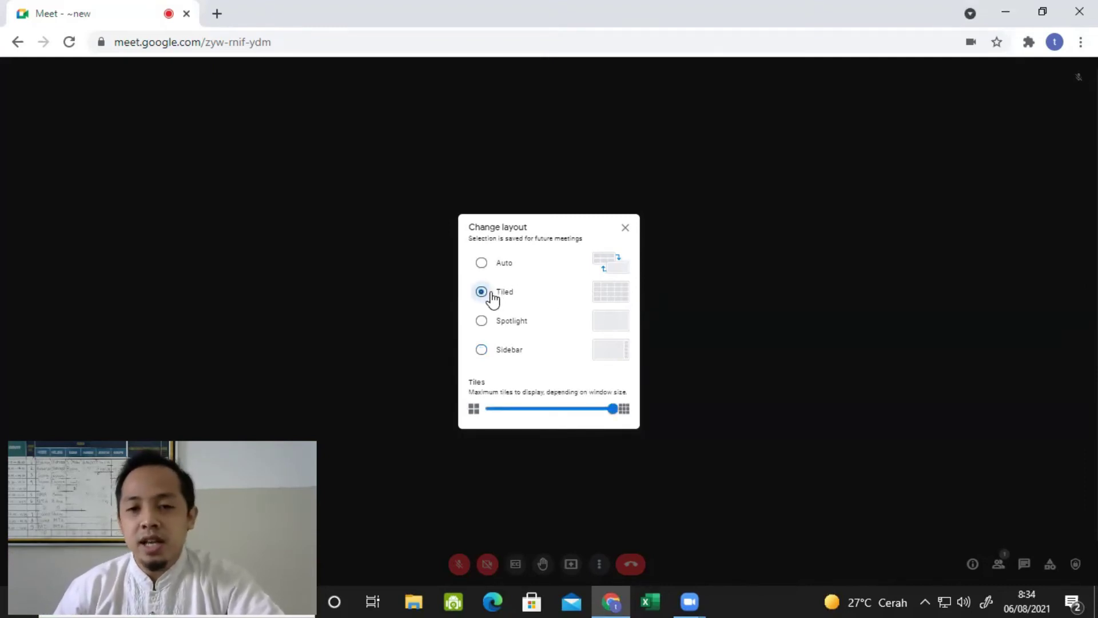
click(625, 228)
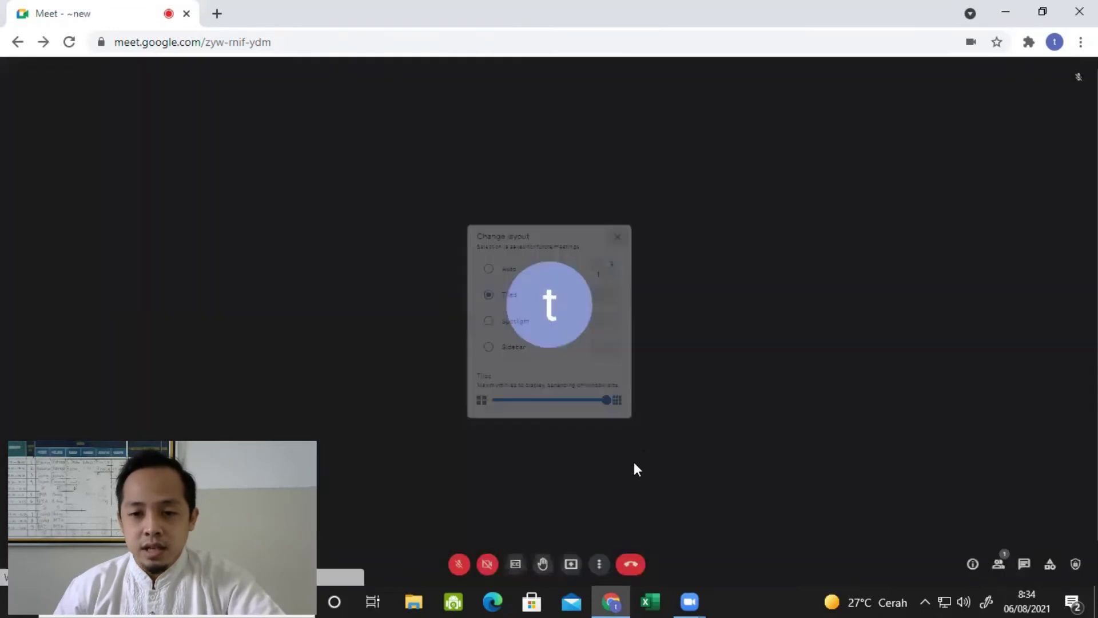
click(599, 564)
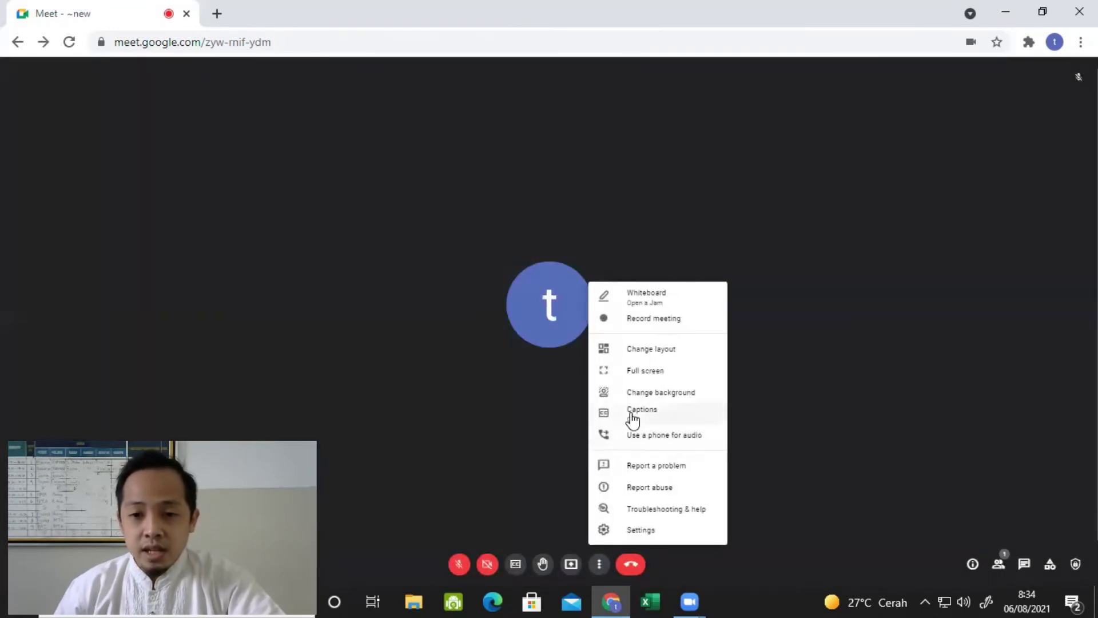
click(652, 373)
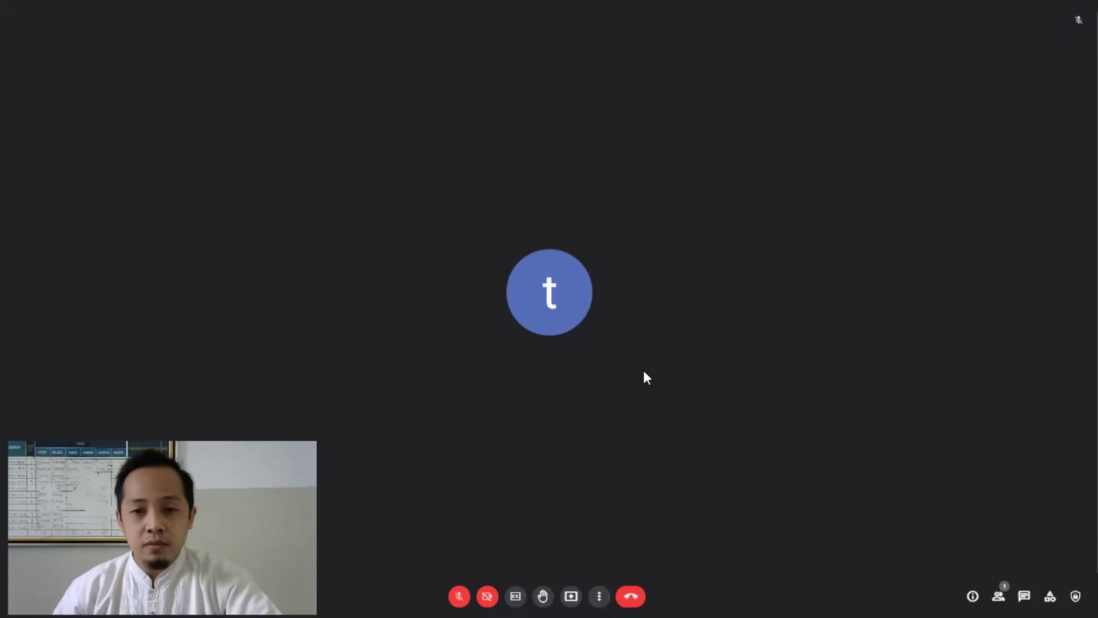
click(599, 596)
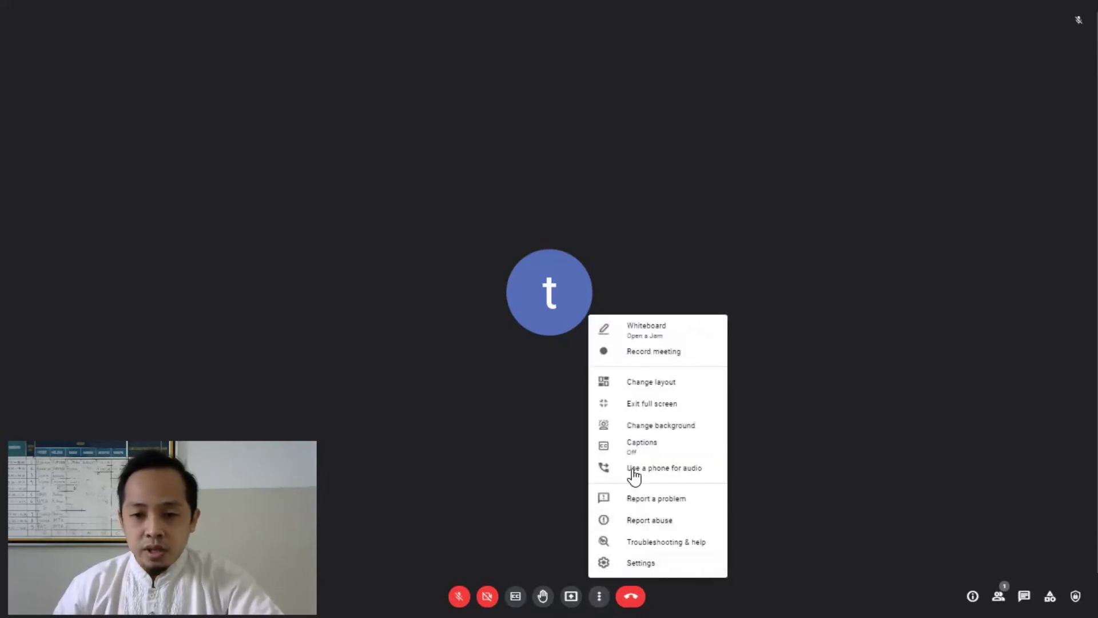
click(670, 427)
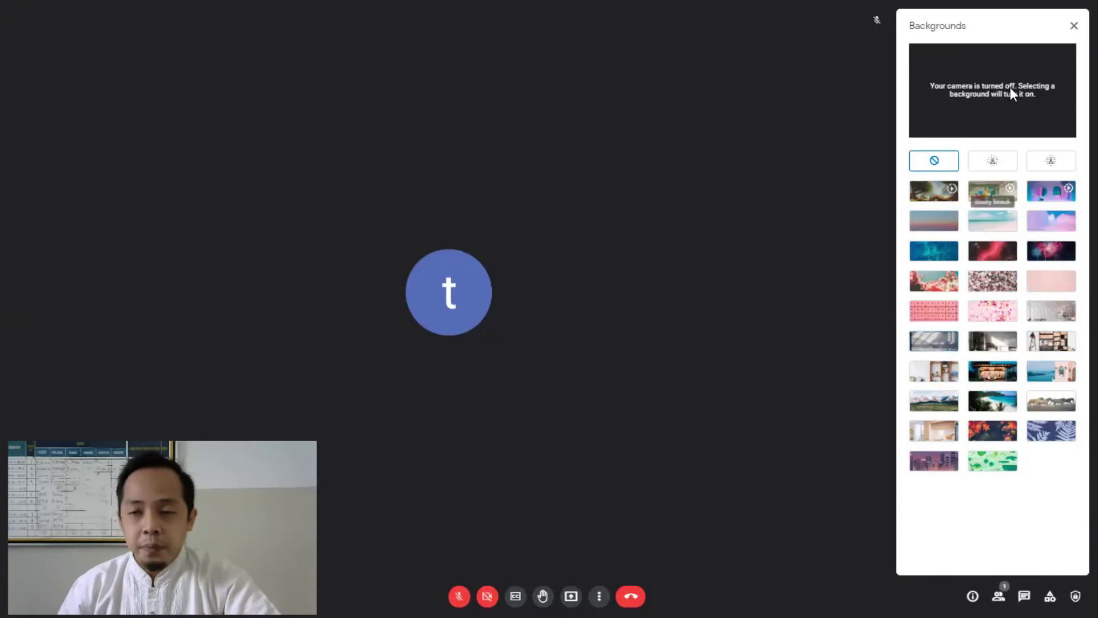
Step: Close Backgrounds, then view and dismiss the phone-audio dial-in details
click(1074, 25)
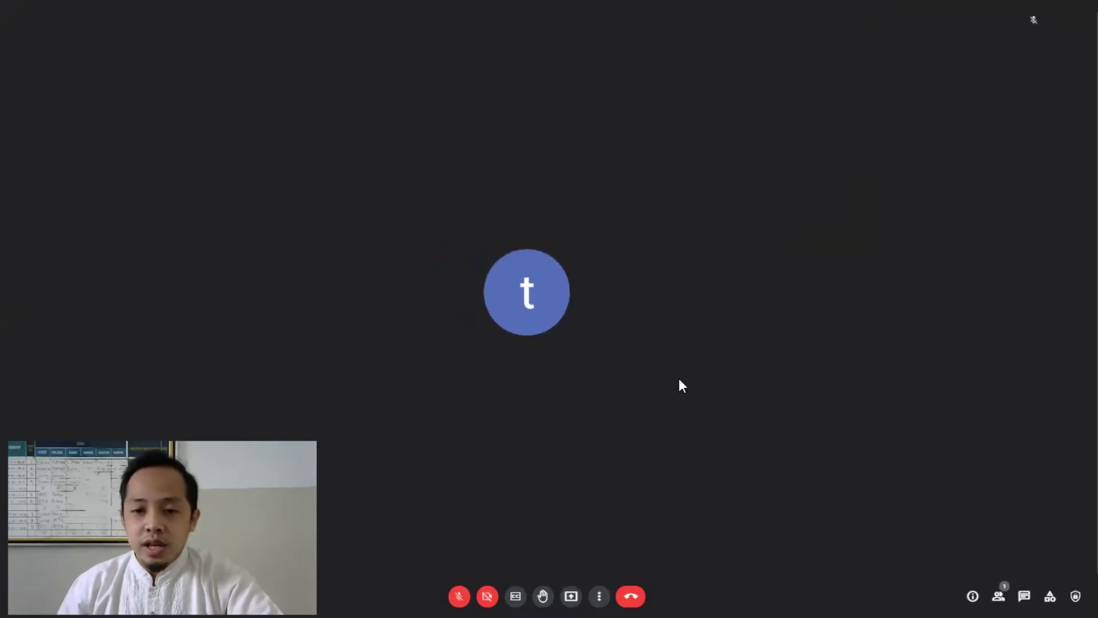
click(599, 596)
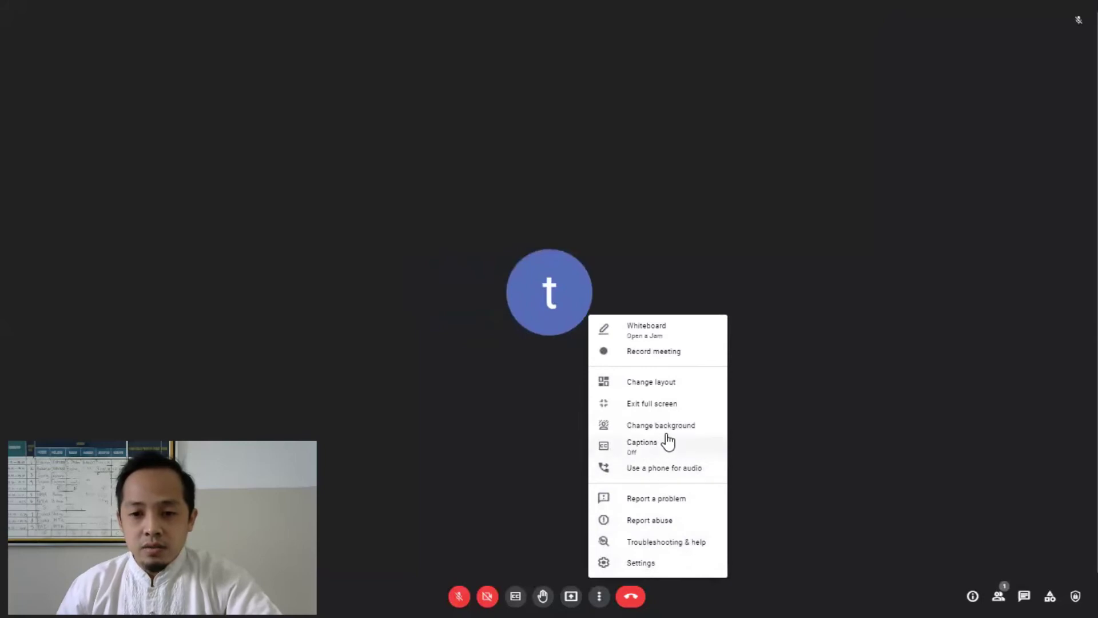
click(705, 473)
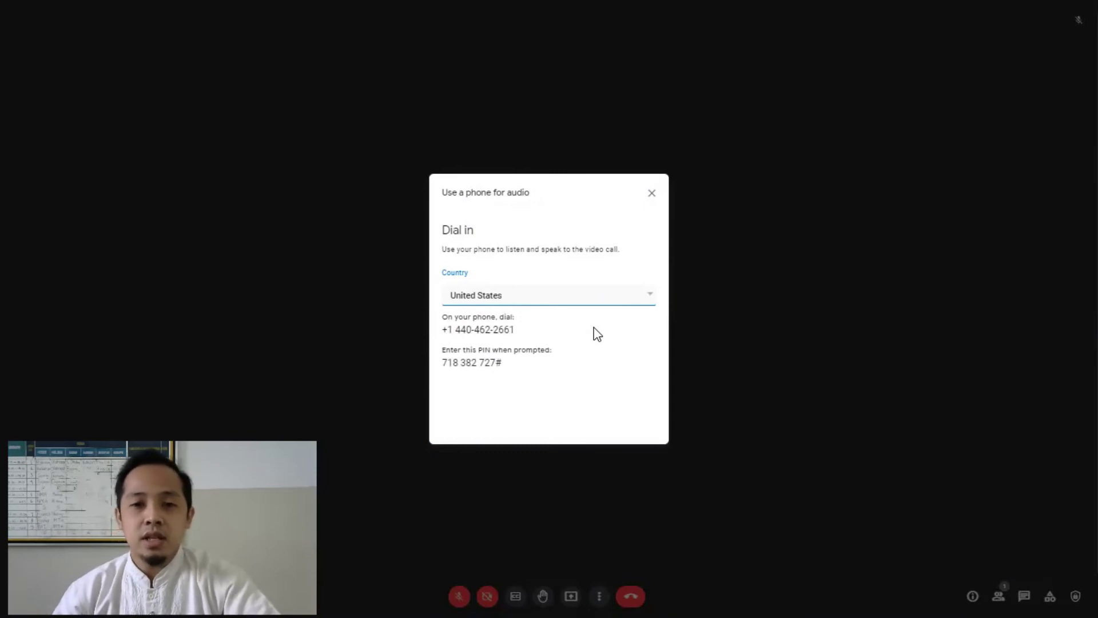
click(651, 194)
click(598, 595)
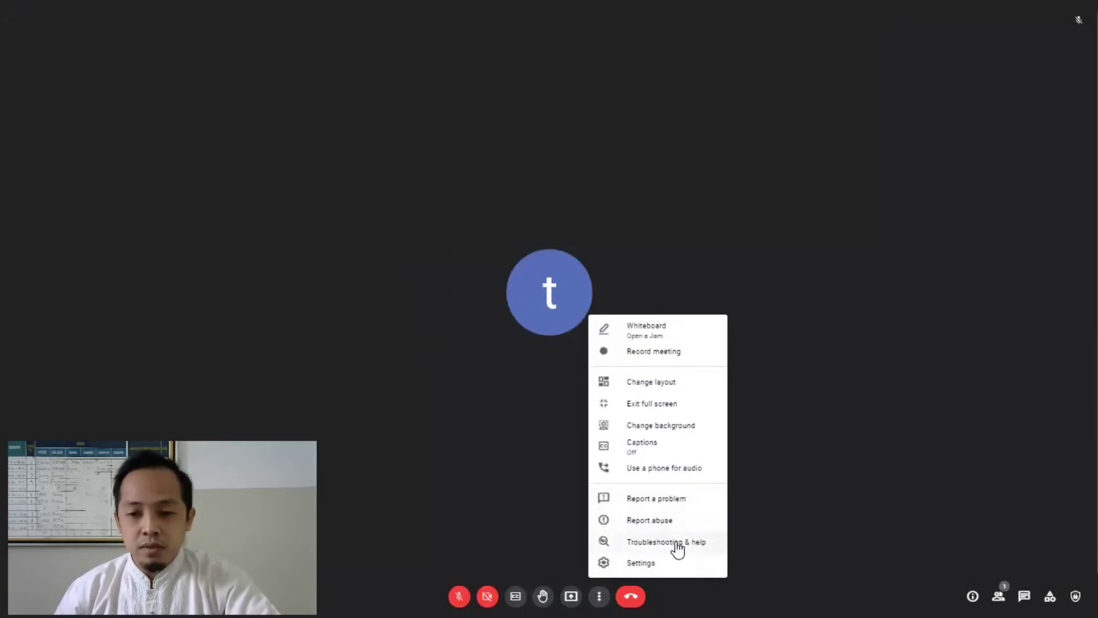
Step: Open Settings and review the microphone and speaker choices without changing them
click(644, 565)
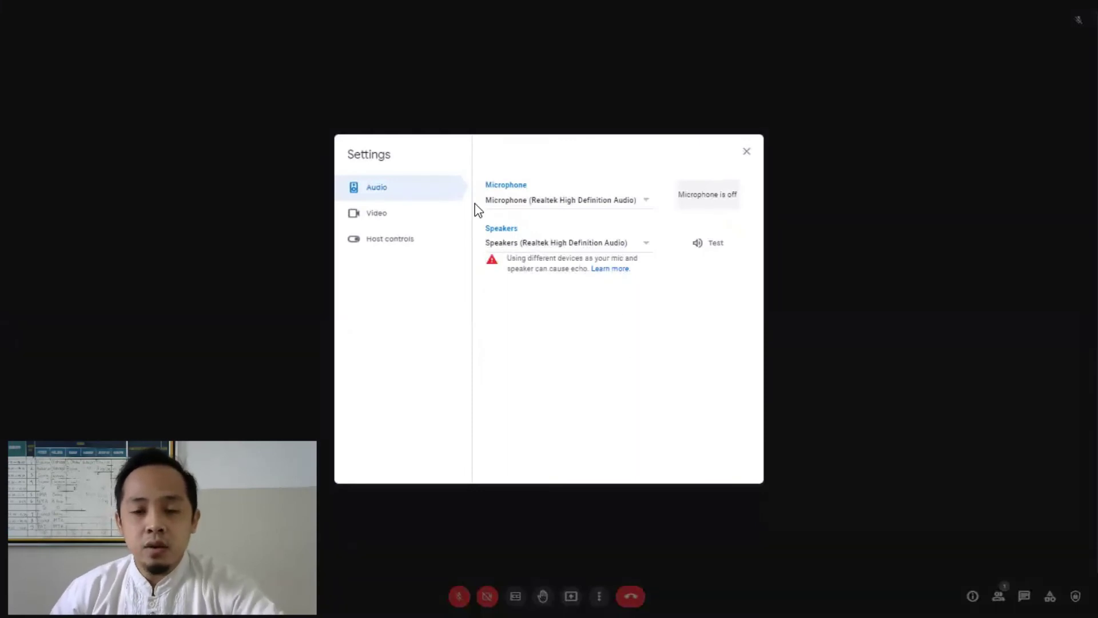
click(647, 204)
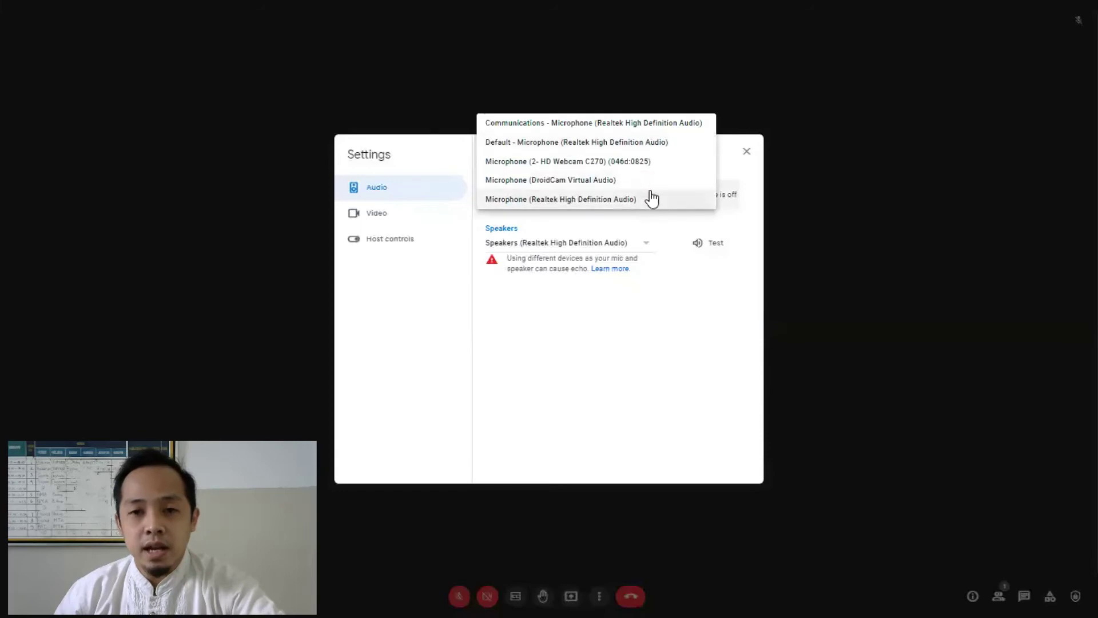
click(601, 340)
click(645, 244)
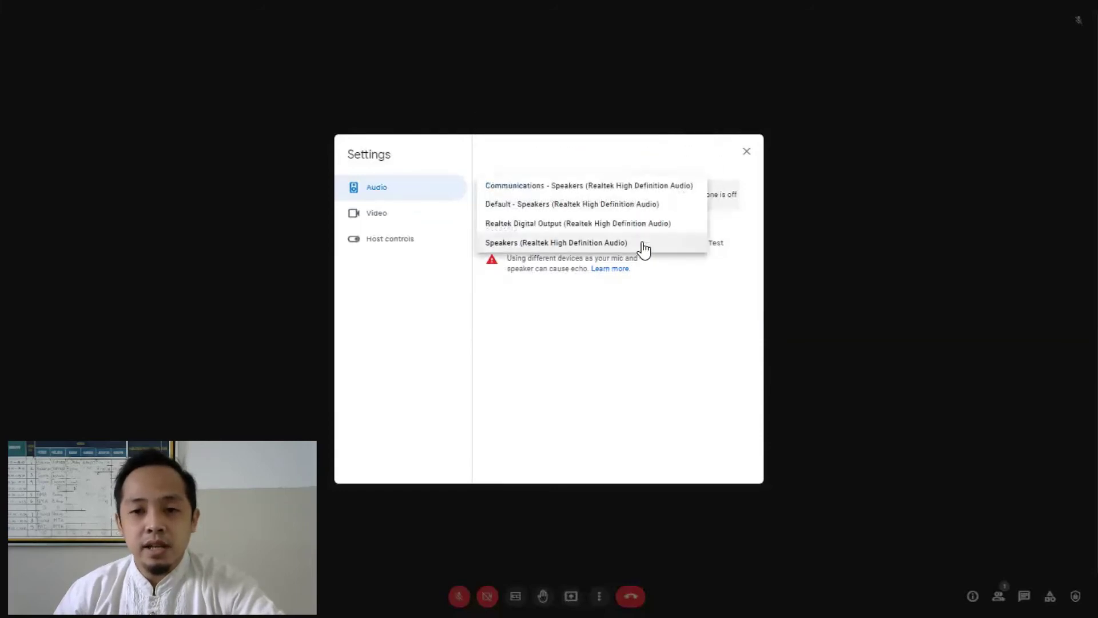
click(613, 345)
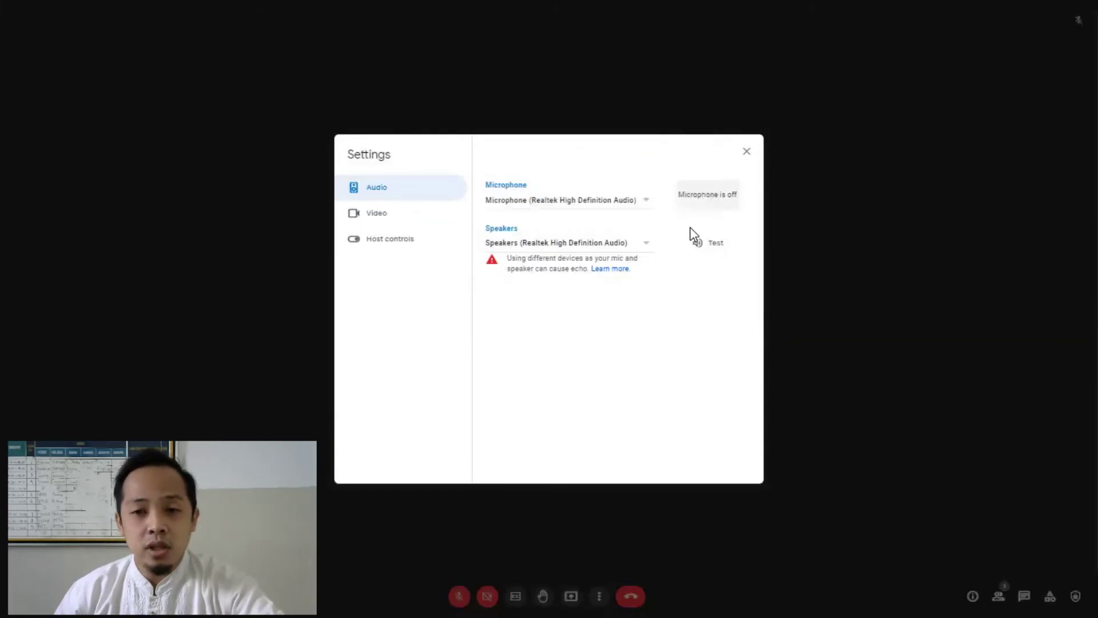
Step: Check the Video send resolution options, leaving Auto, then view the Host controls page
click(353, 215)
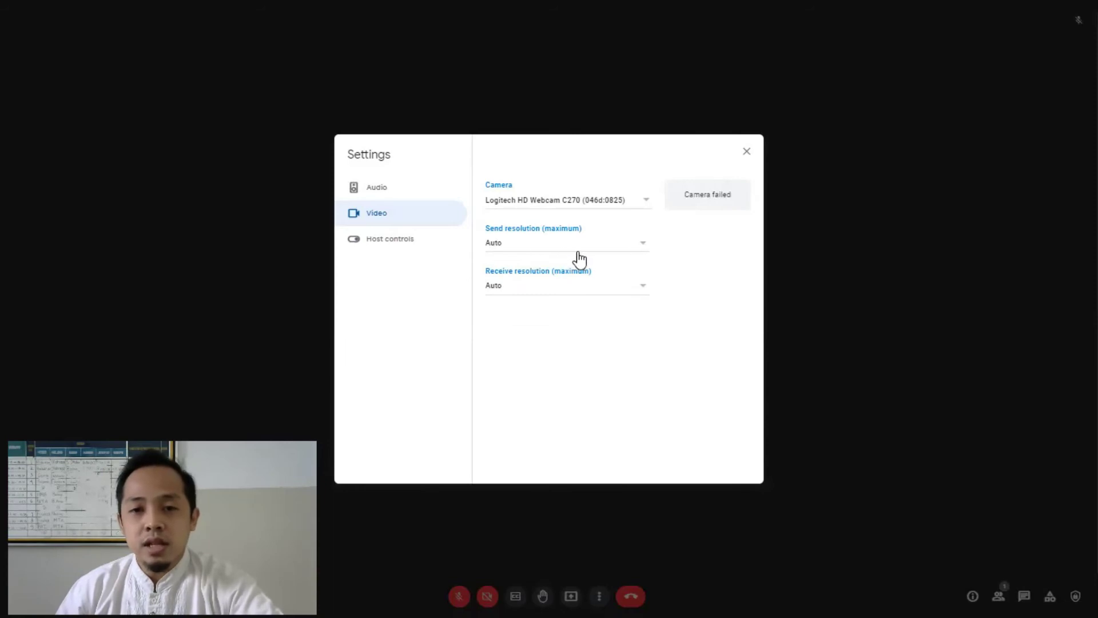
click(638, 247)
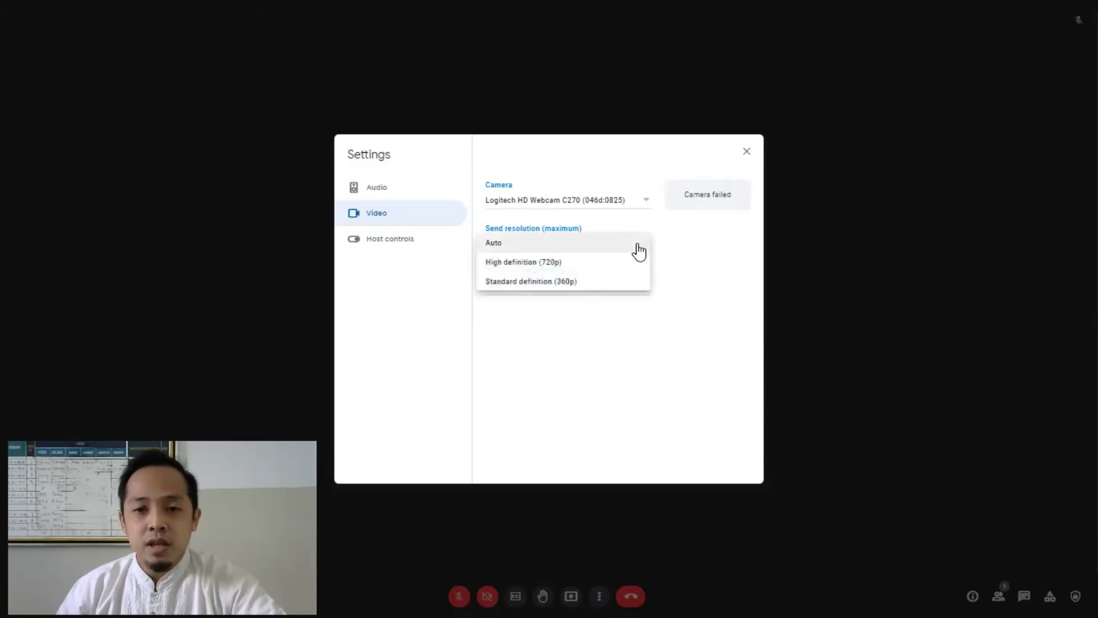
click(593, 350)
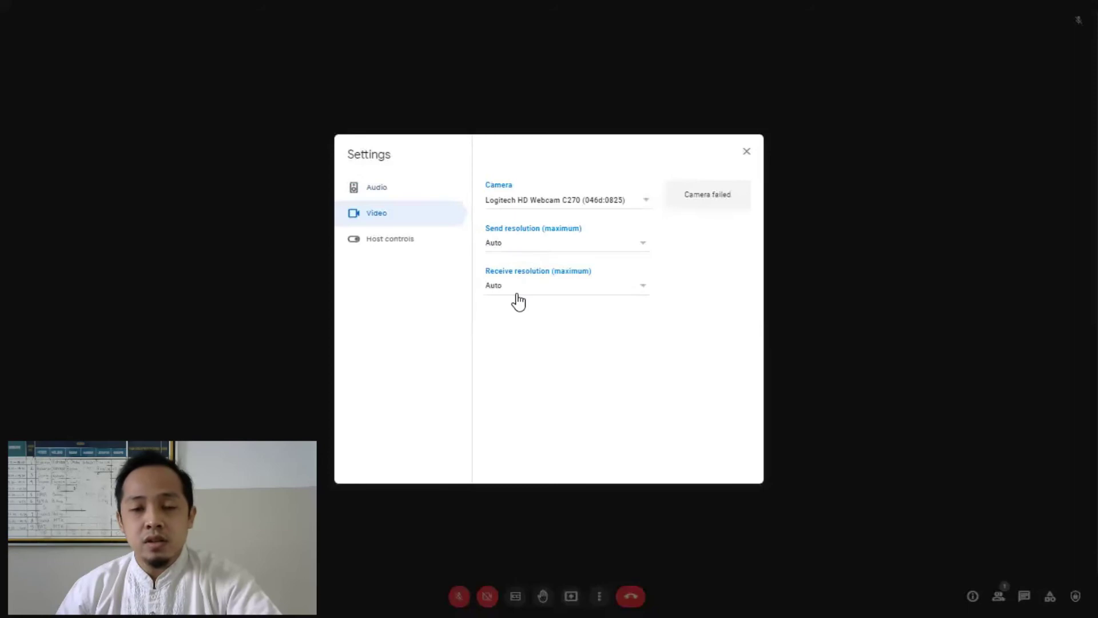
click(395, 244)
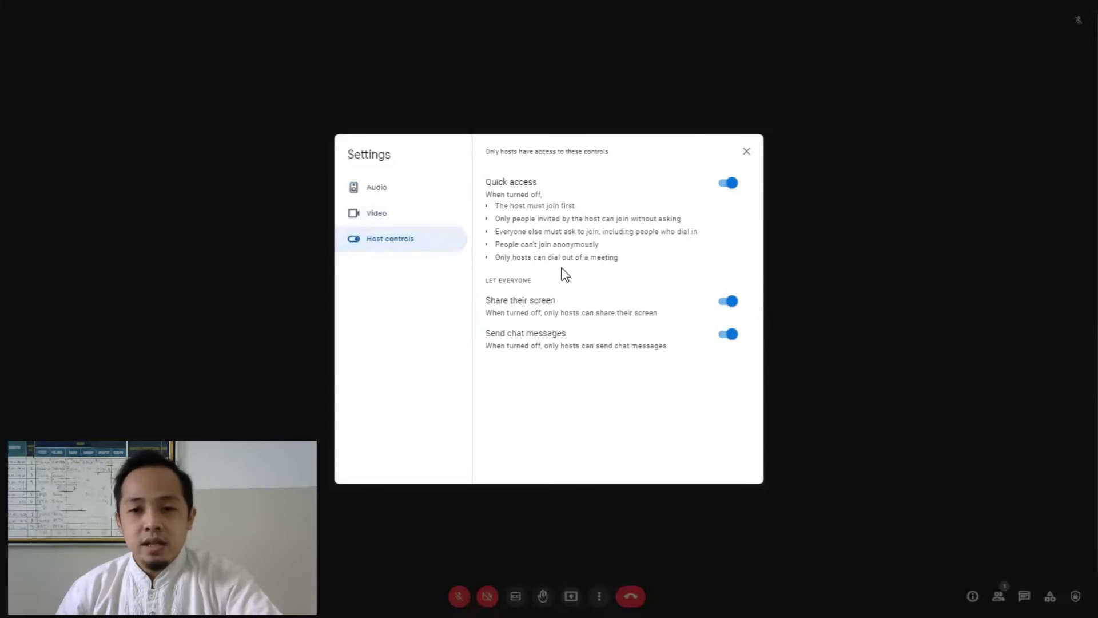
Step: Turn Quick access off and back on in Host controls
click(730, 184)
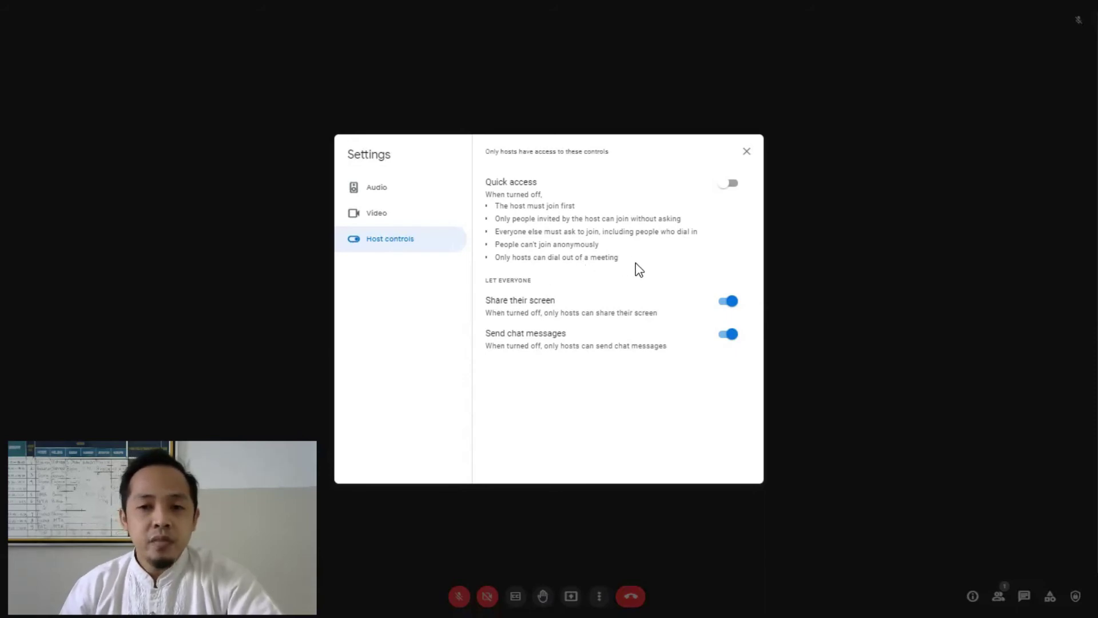
click(725, 184)
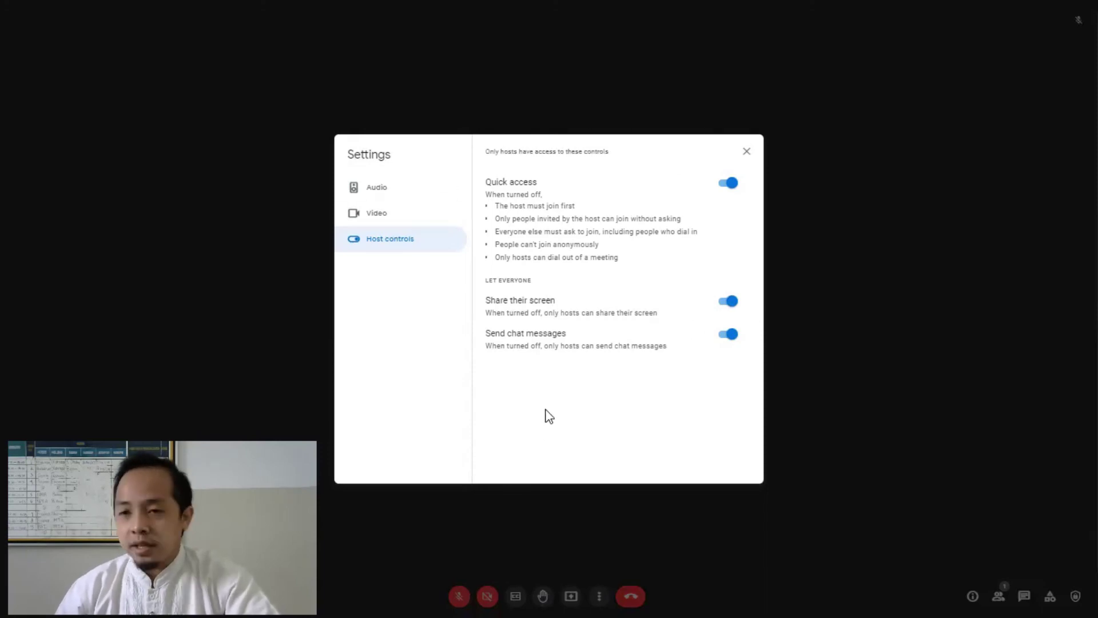
click(741, 153)
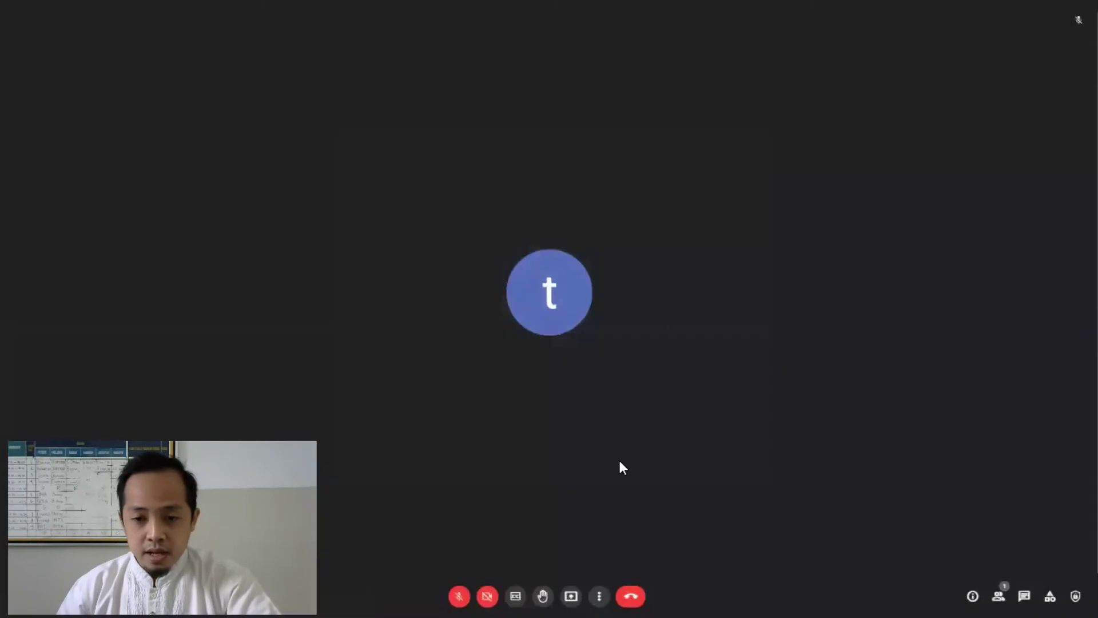
click(599, 595)
click(787, 432)
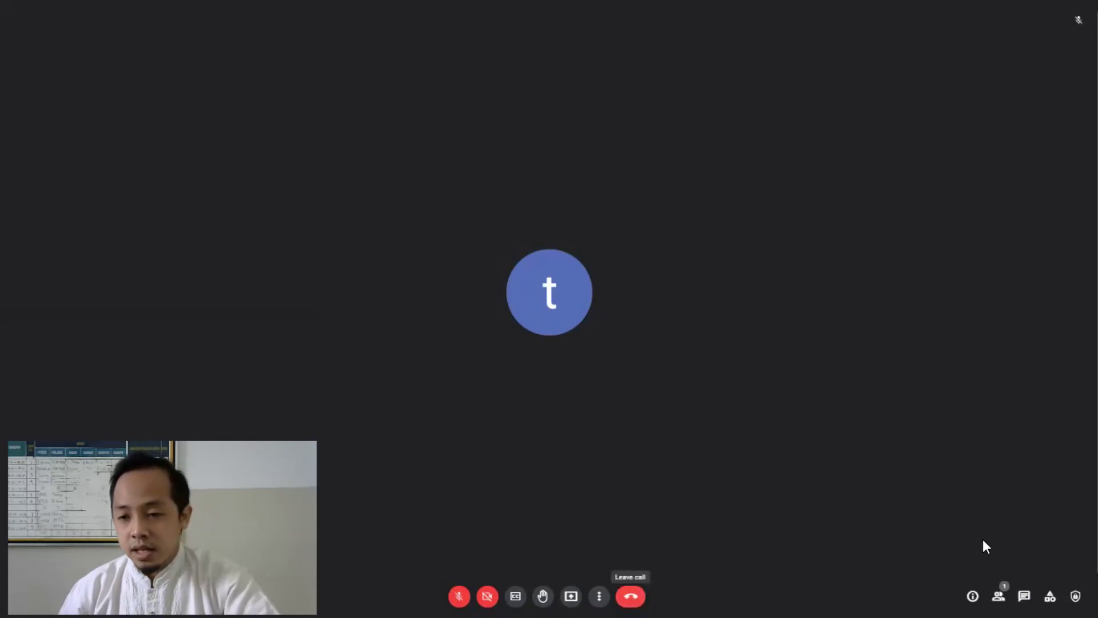
click(972, 597)
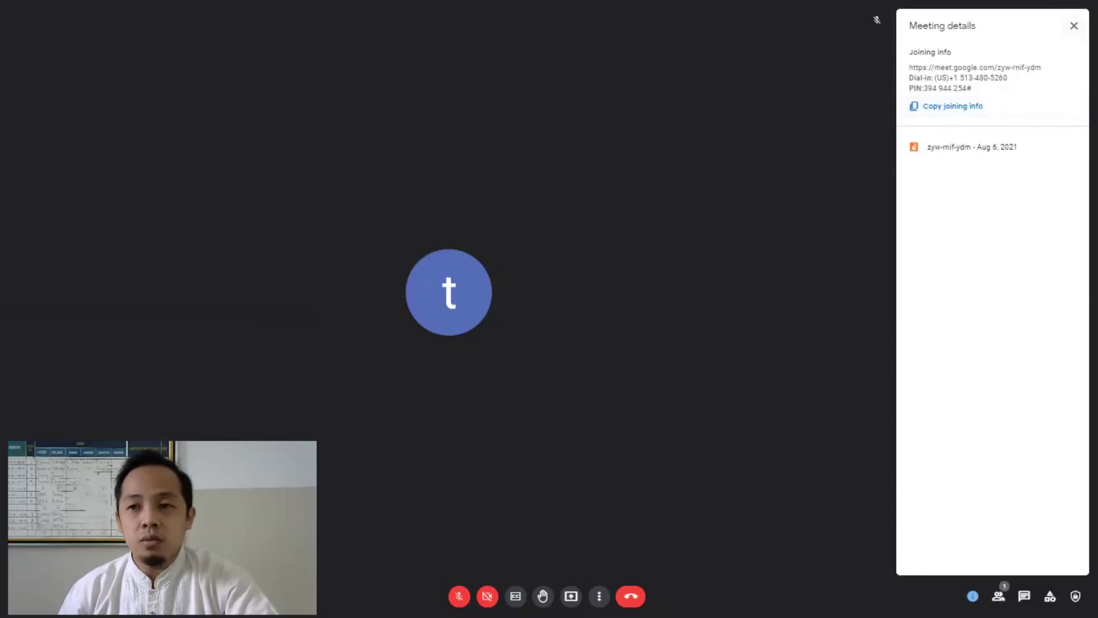
click(1074, 26)
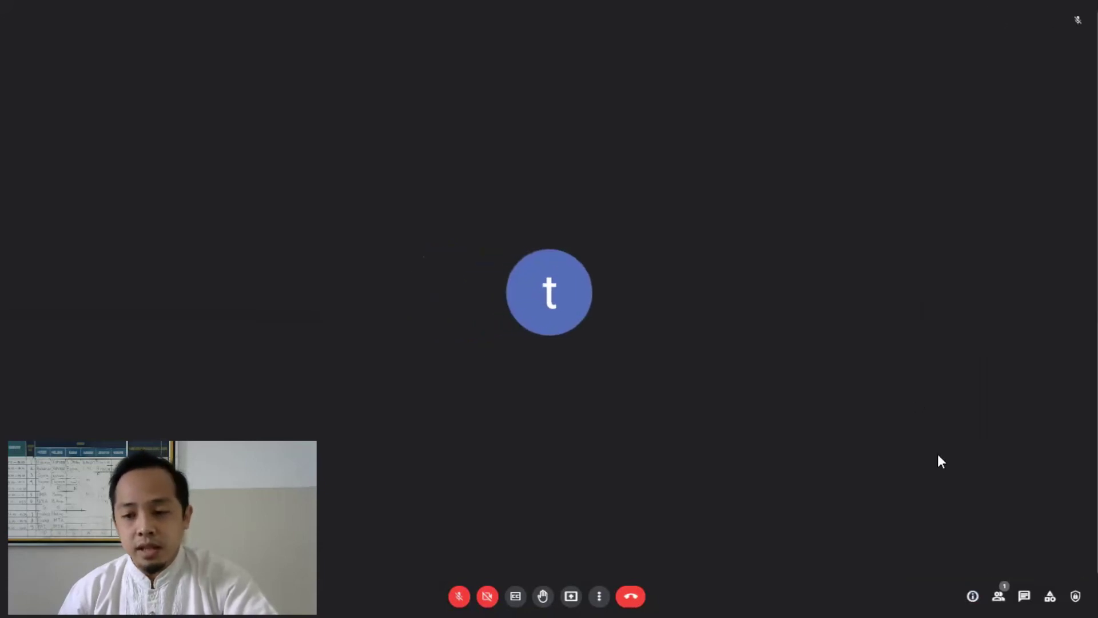
click(1023, 596)
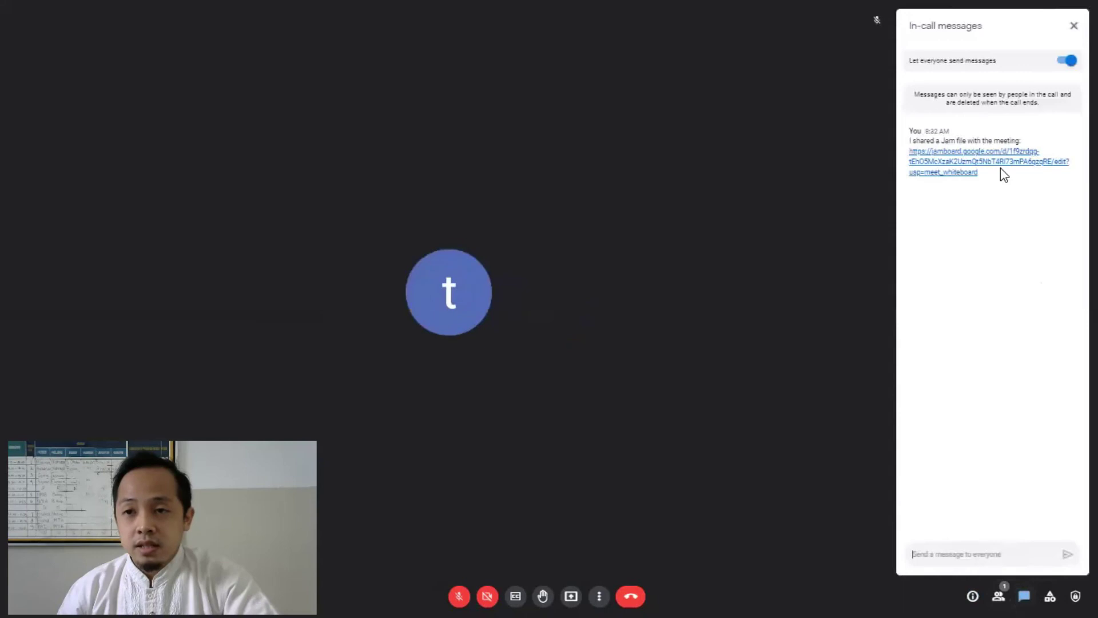
click(1024, 596)
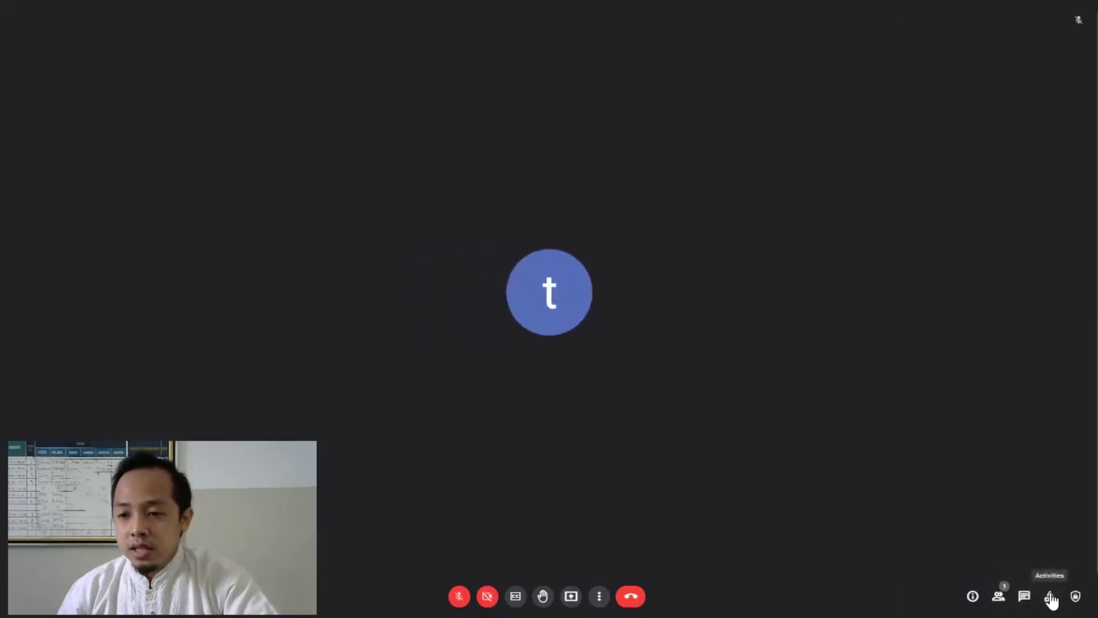
click(1050, 596)
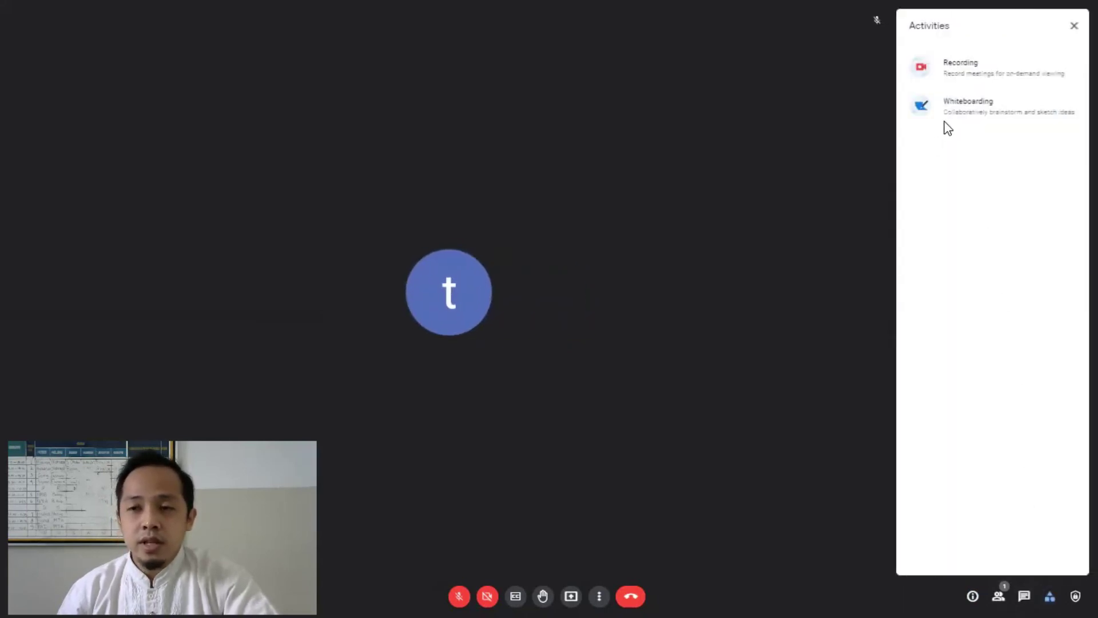
click(1073, 26)
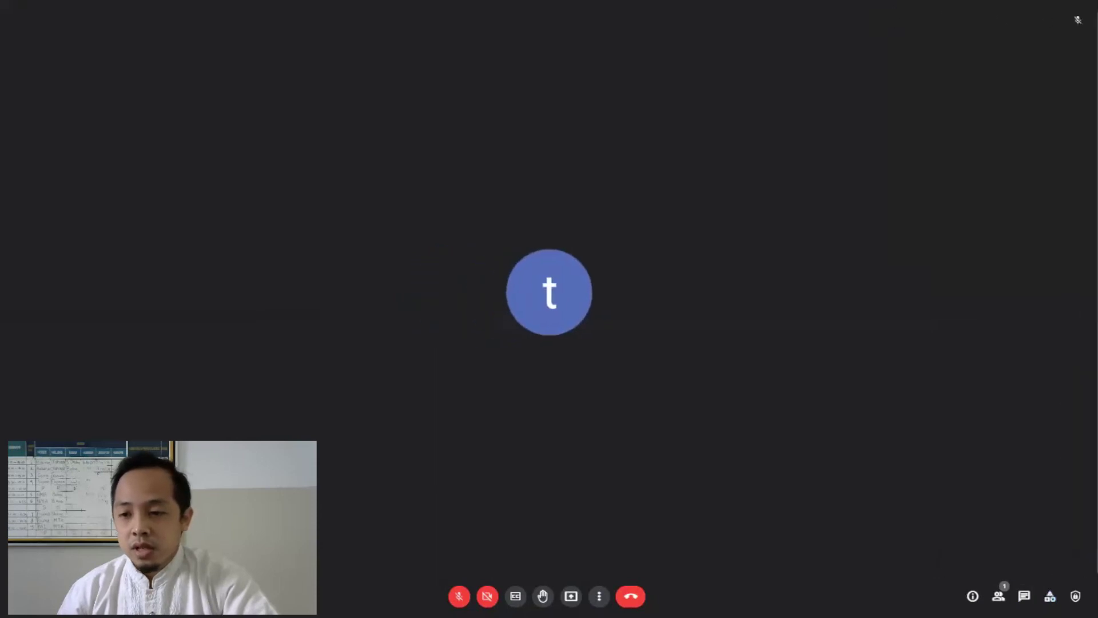
click(1075, 595)
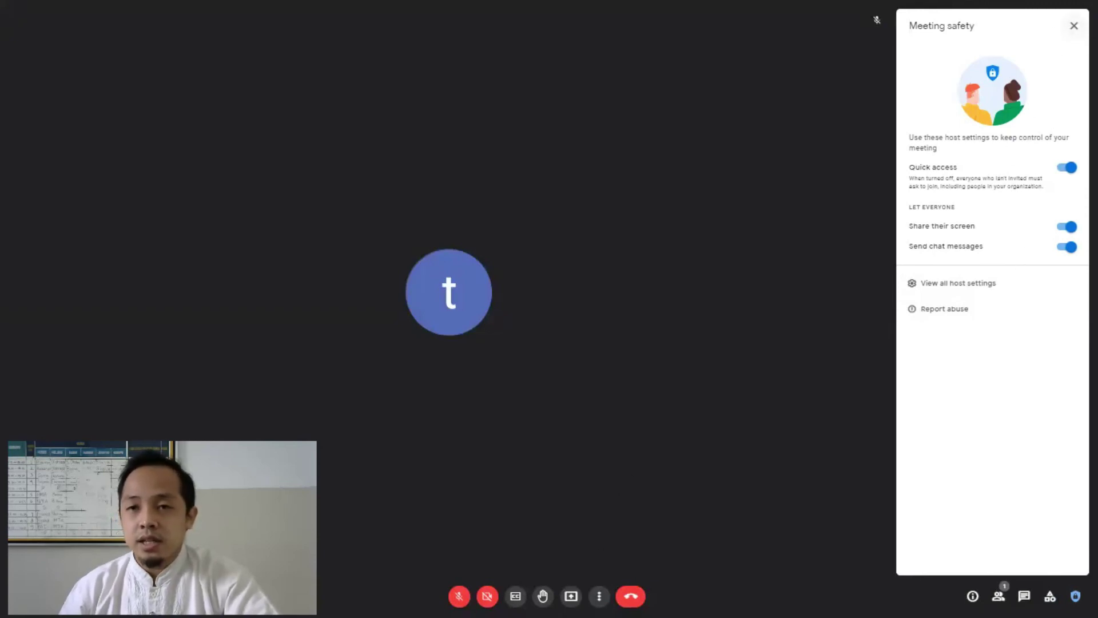
click(1074, 26)
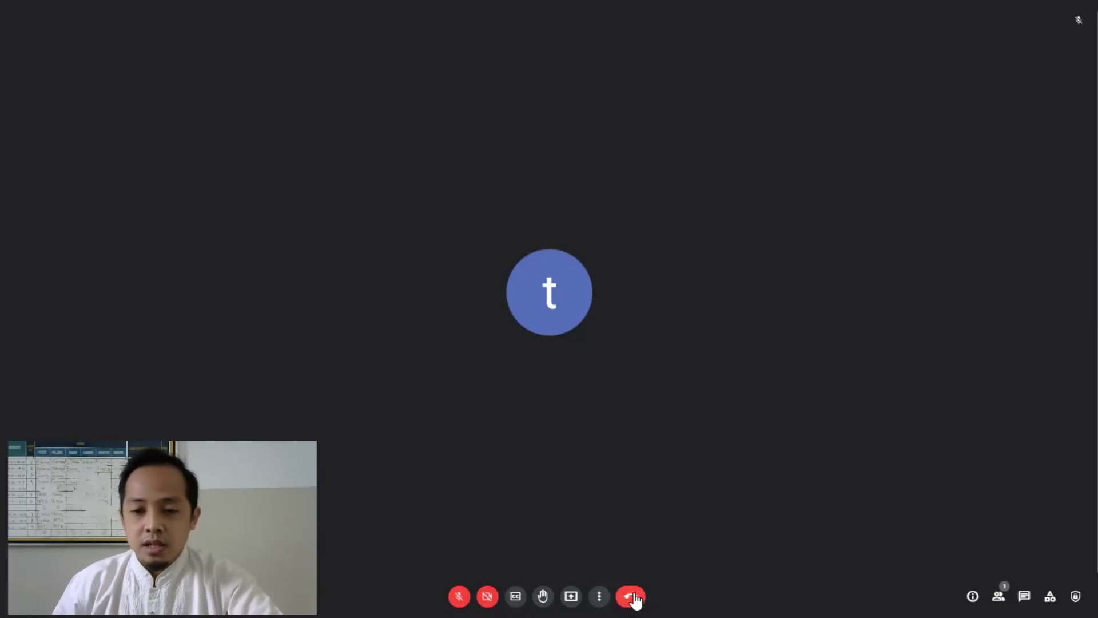
Step: Leave the call and confirm End the call so the meeting ends for all participants
click(631, 596)
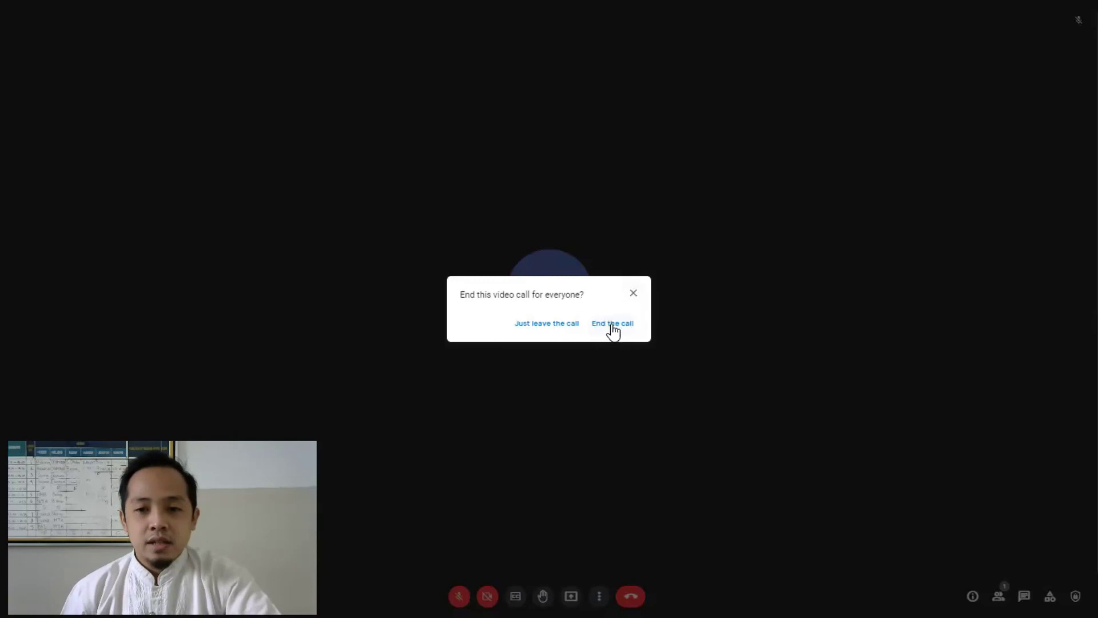
click(609, 325)
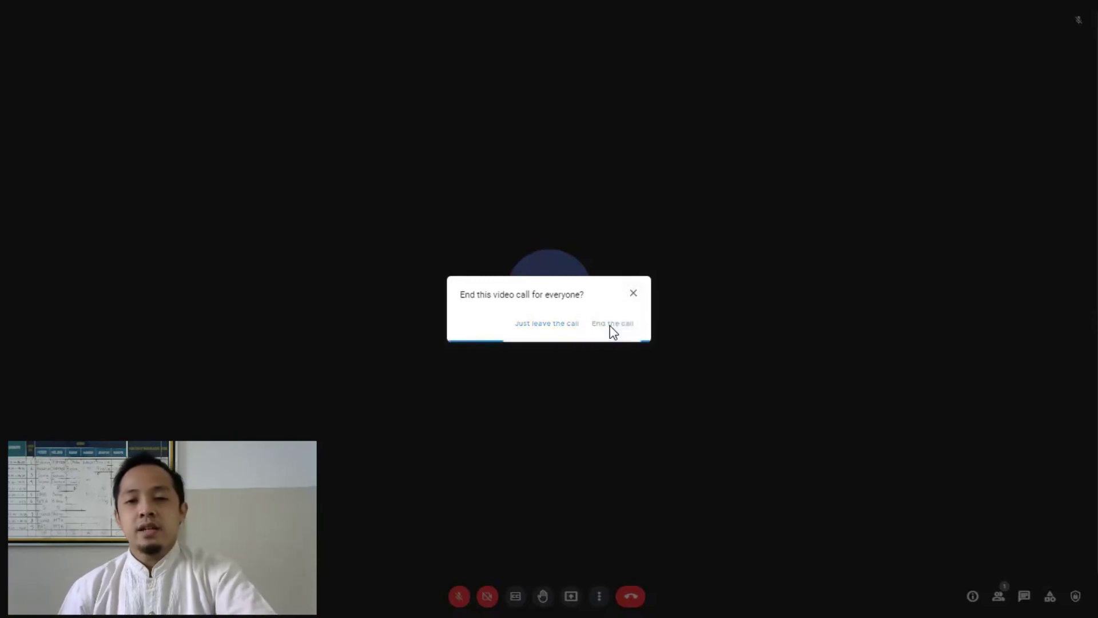